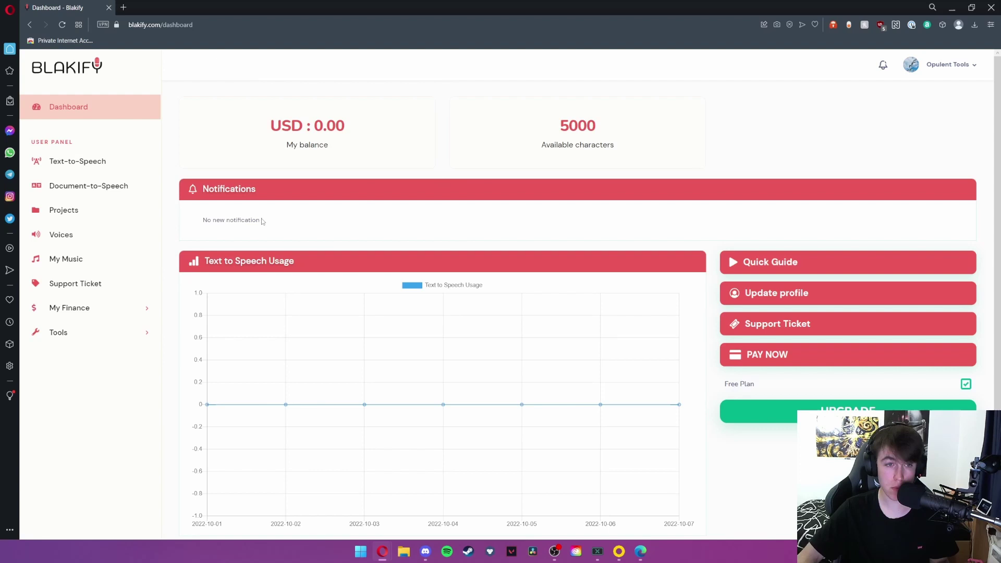
Step: Check the available characters on the dashboard and turn on dark mode for the account
scroll(338, 235, "down", 1)
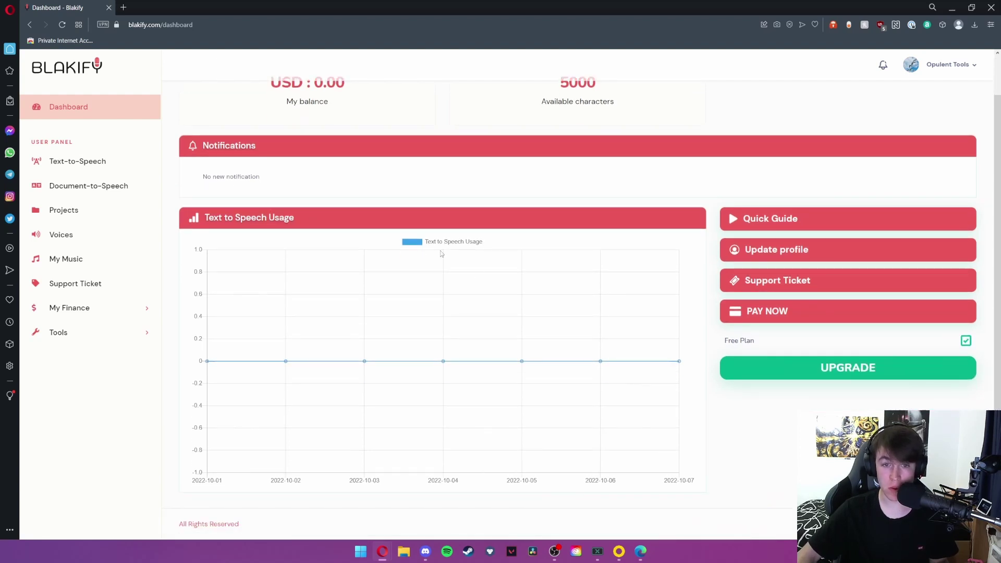
scroll(574, 114, "up", 1)
left_click_drag(555, 130, 608, 125)
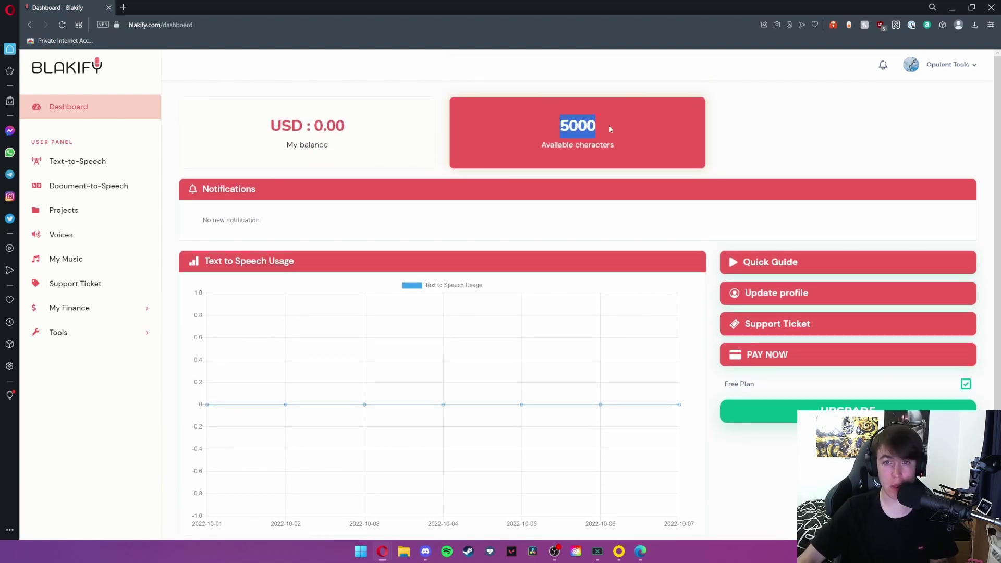
scroll(716, 165, "down", 1)
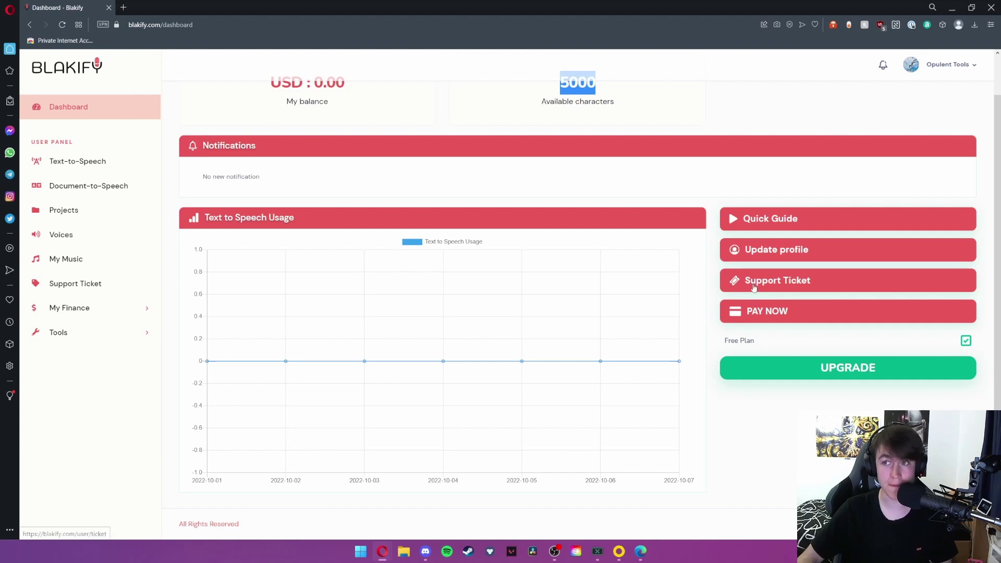
left_click(943, 66)
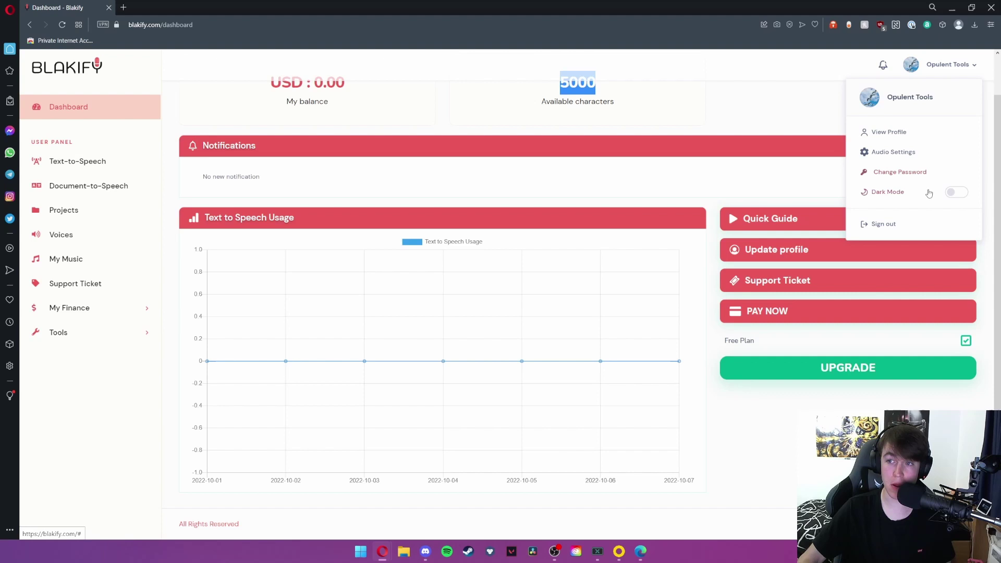
left_click(893, 192)
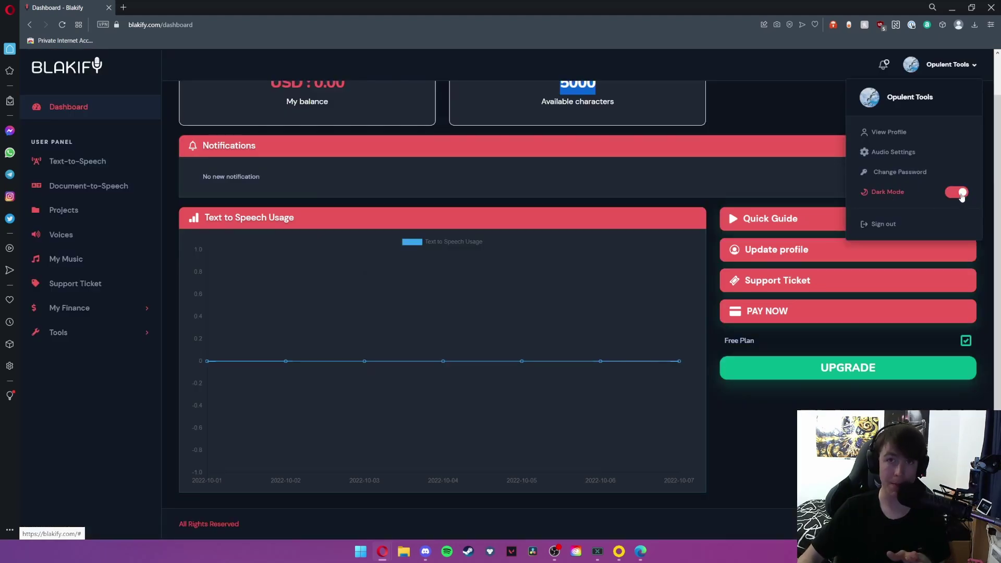
Step: Open the Text-to-Speech page, title the entry "Hello" and check the project selection
left_click(100, 161)
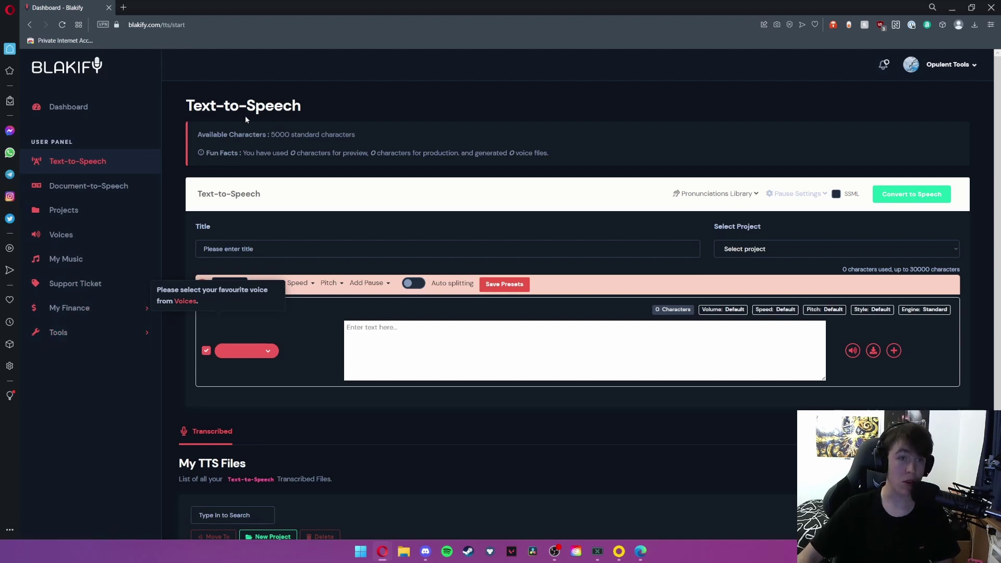
left_click_drag(271, 135, 366, 137)
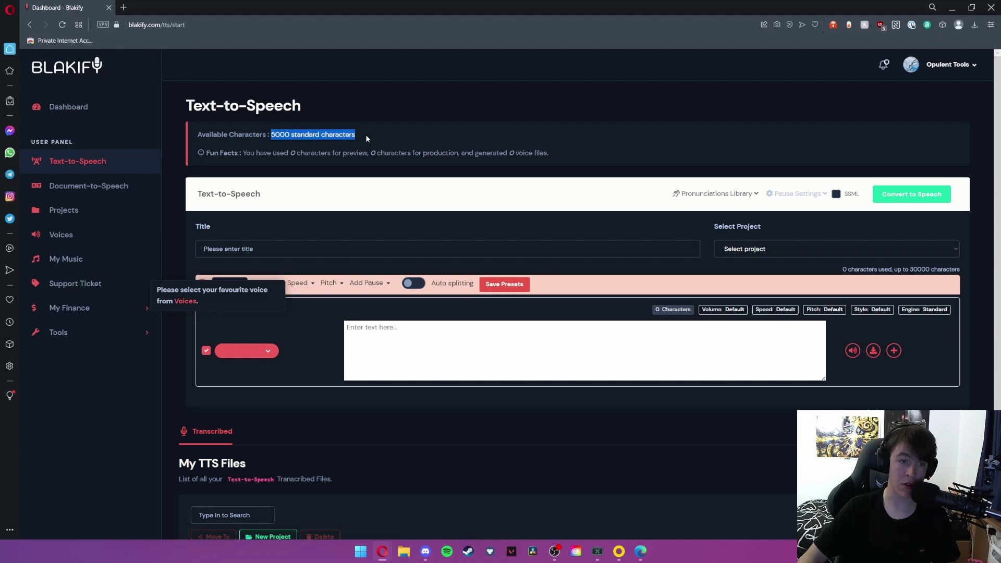
left_click(242, 227)
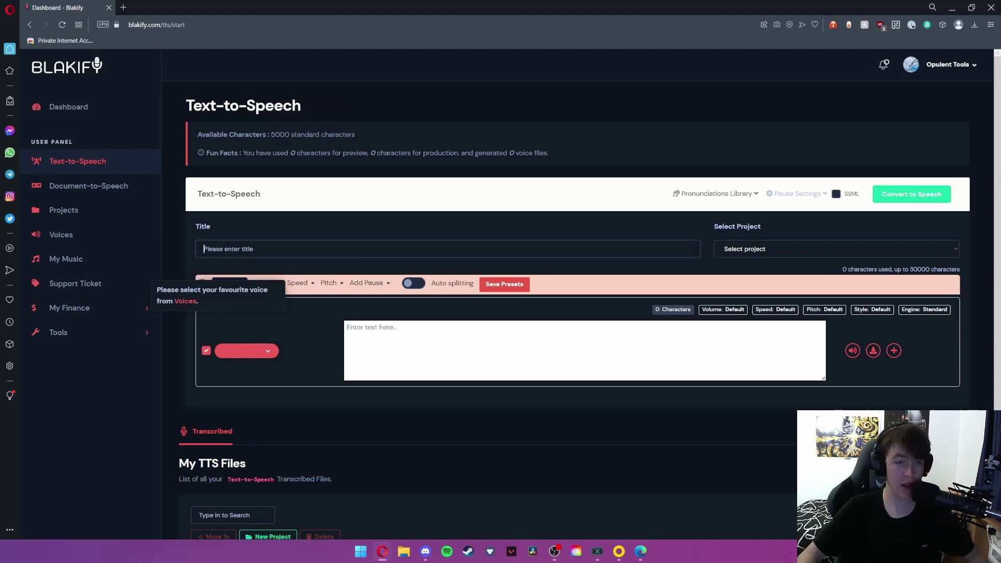
left_click(232, 251)
type("Hello")
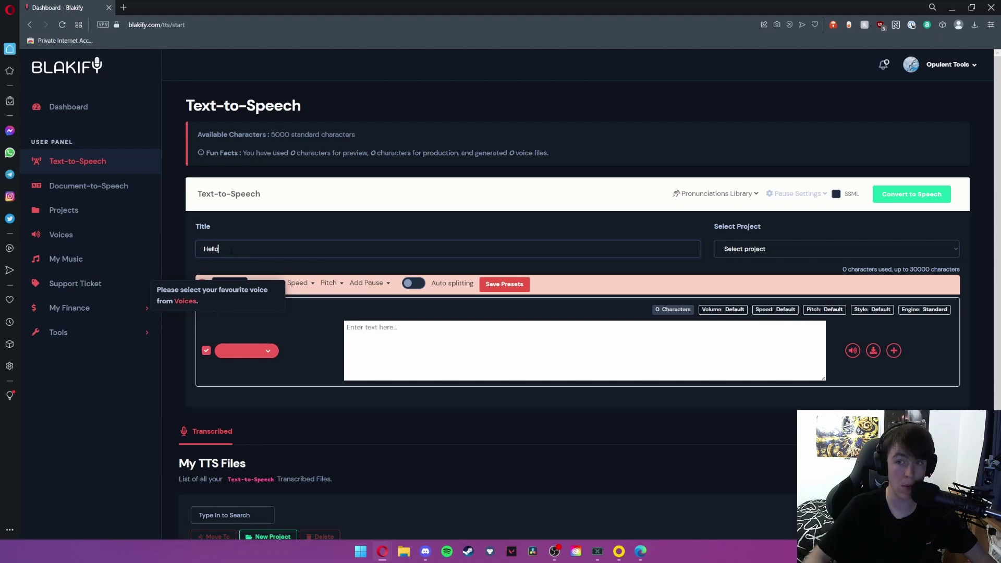
left_click(778, 249)
left_click(775, 263)
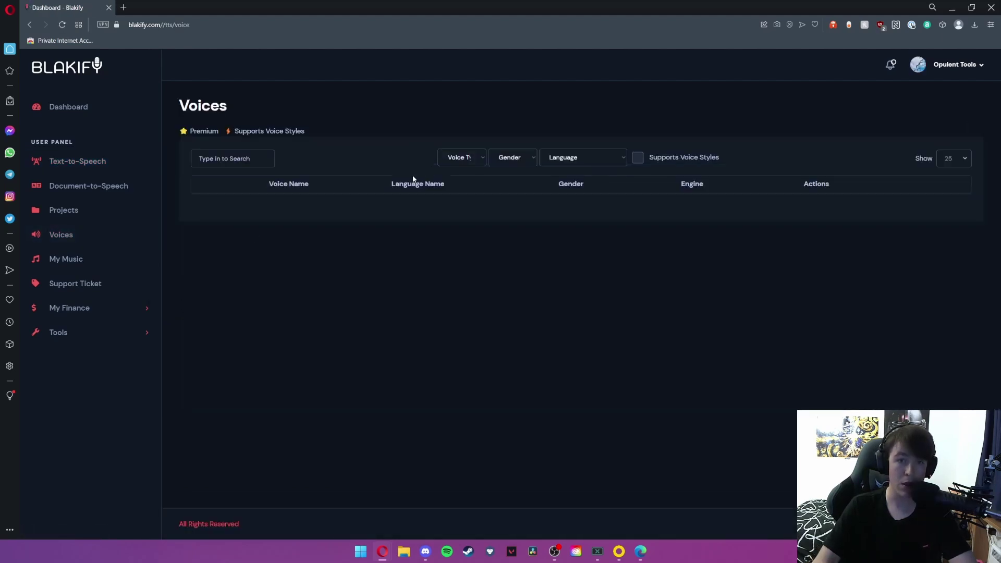
Step: Find the Amy | AWS English (UK) voice and enter "Hello my name is Amy" as its text-to-speech text
scroll(383, 398, "down", 10)
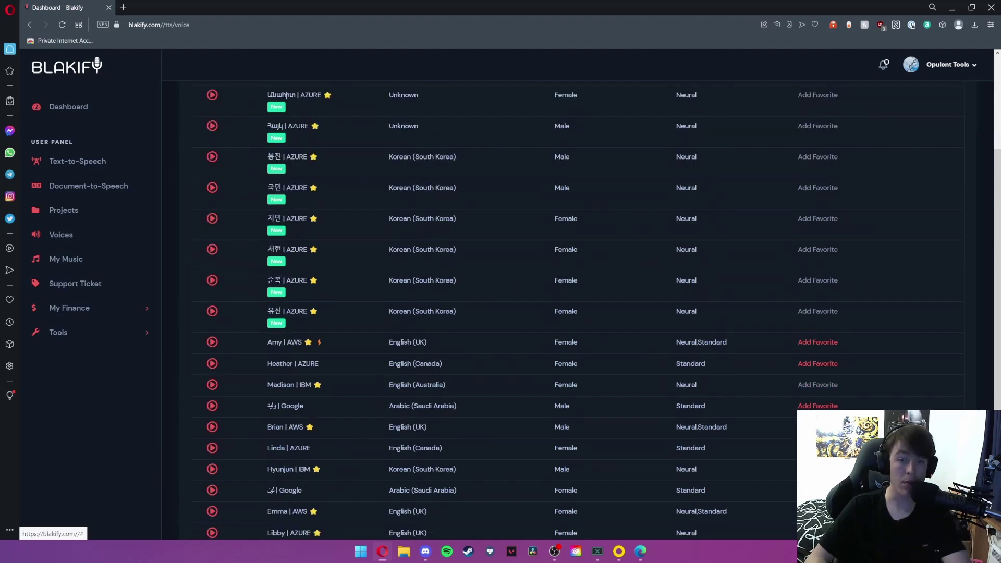
left_click_drag(267, 343, 301, 344)
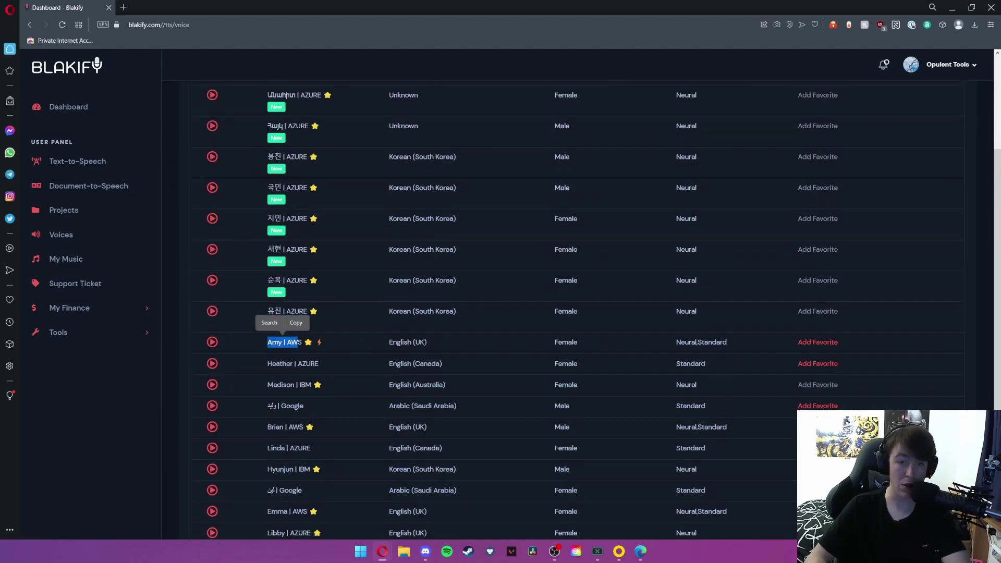
left_click(97, 162)
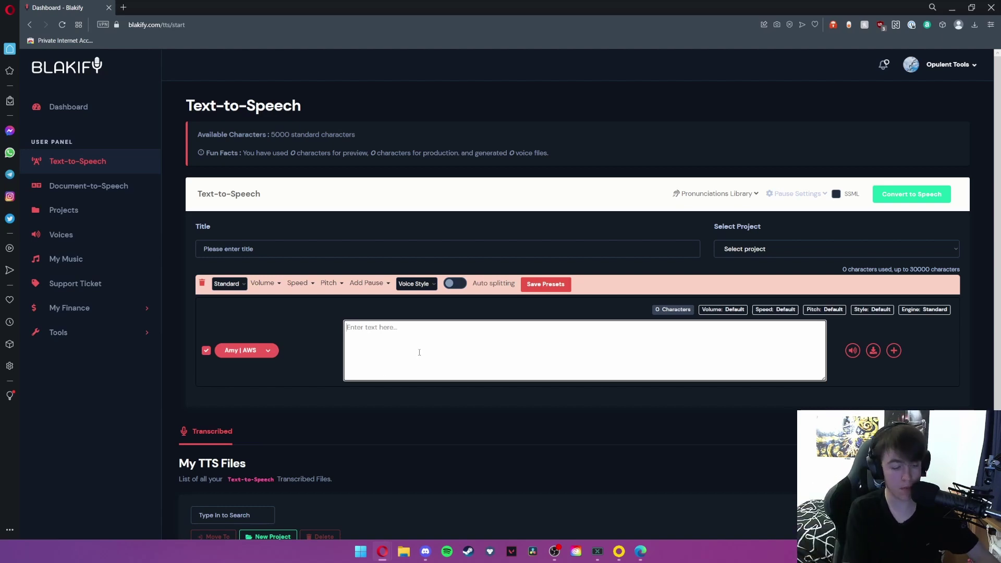
type("Hello my name is A")
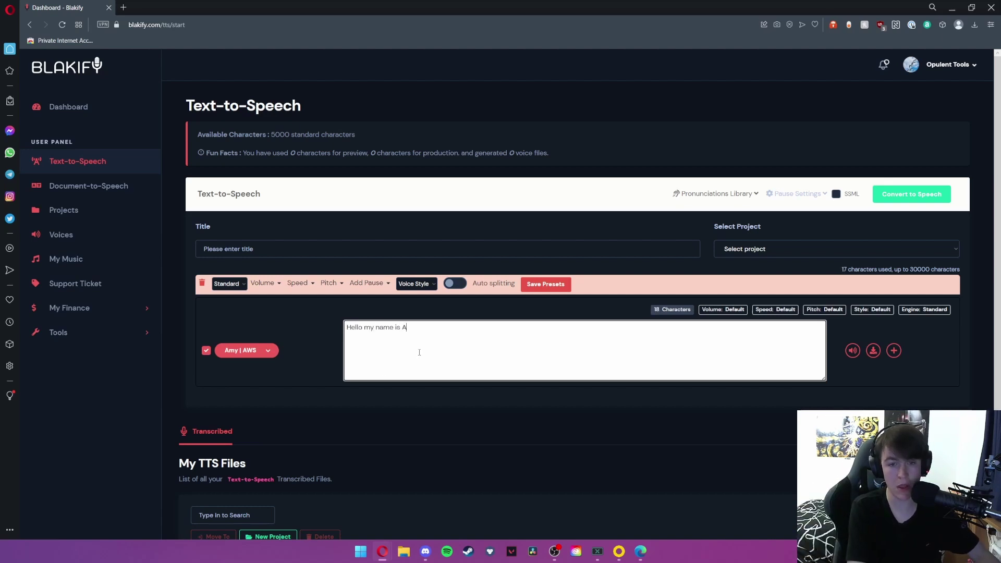
type("my")
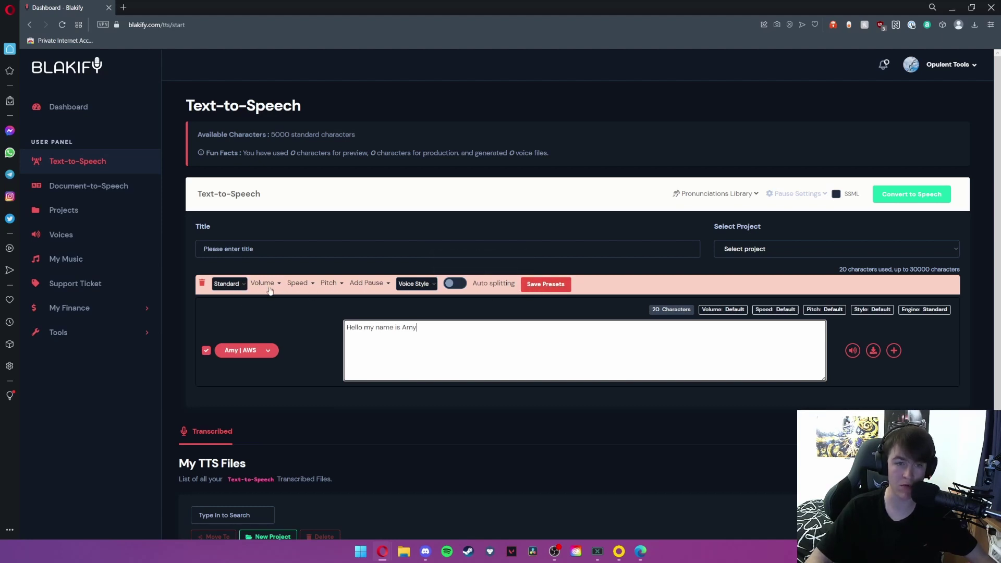
Step: Examine the engine, volume, speed, pitch, pause and voice style options for the Amy voice
left_click(242, 283)
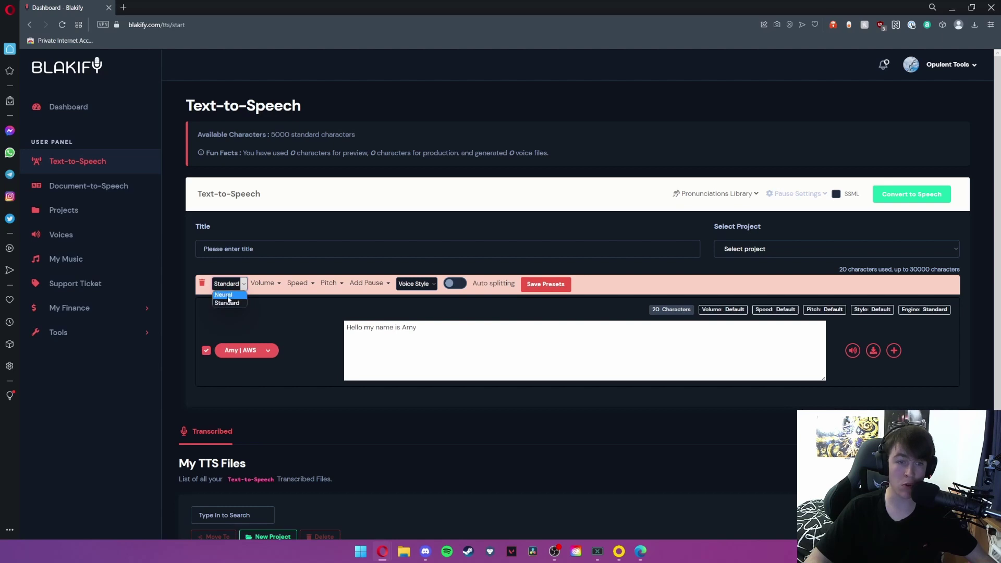
left_click(280, 289)
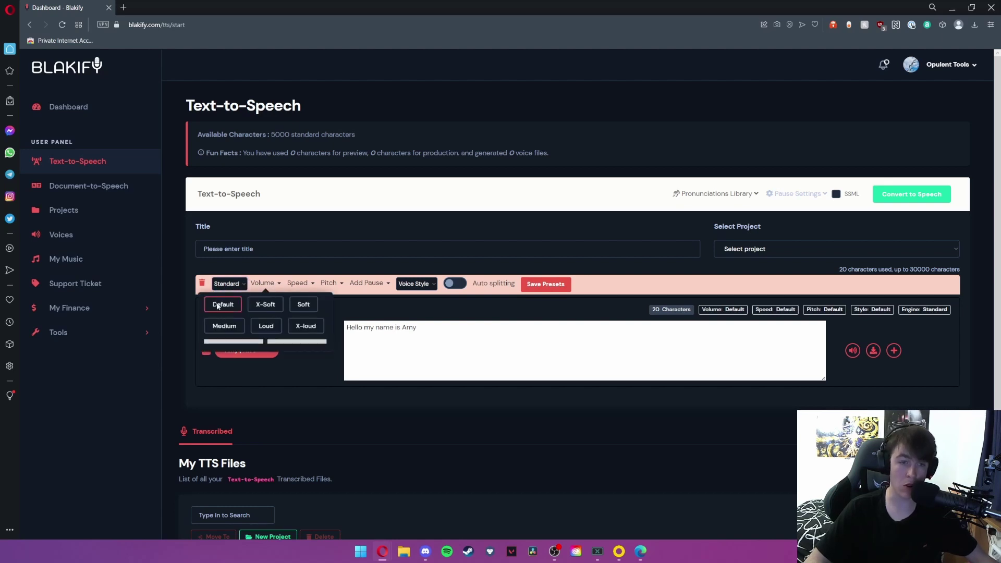
left_click(298, 290)
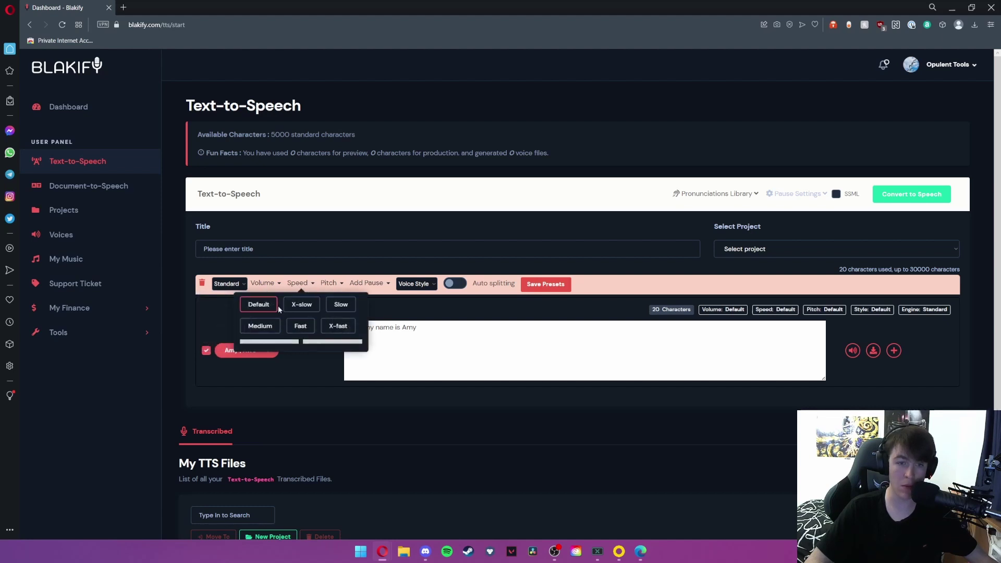
left_click(336, 288)
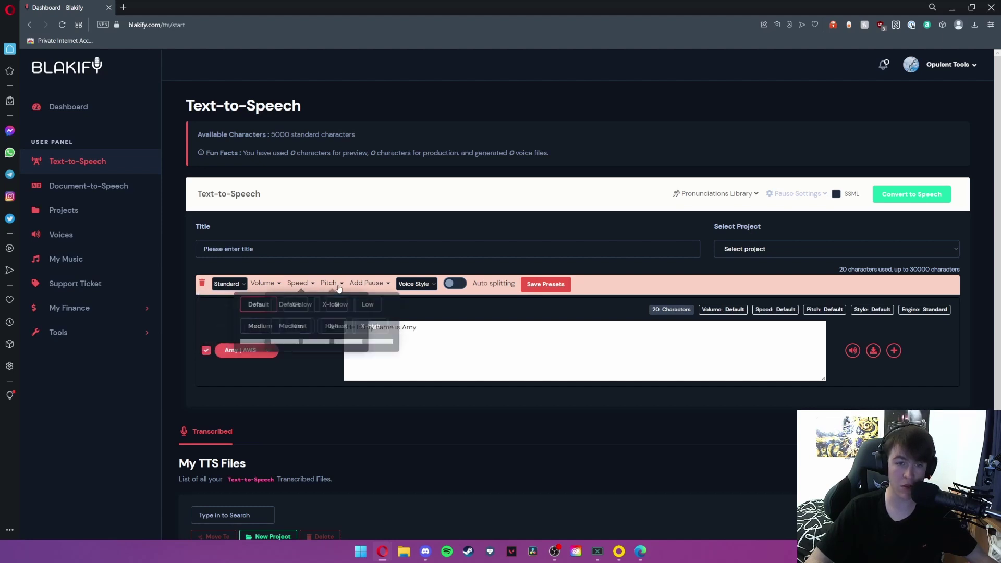
left_click(368, 287)
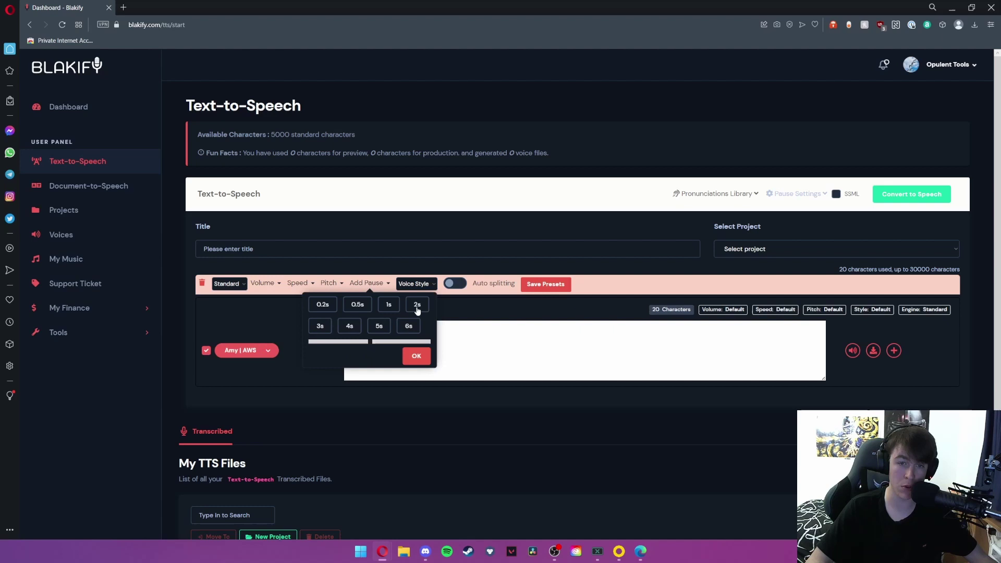
left_click(418, 287)
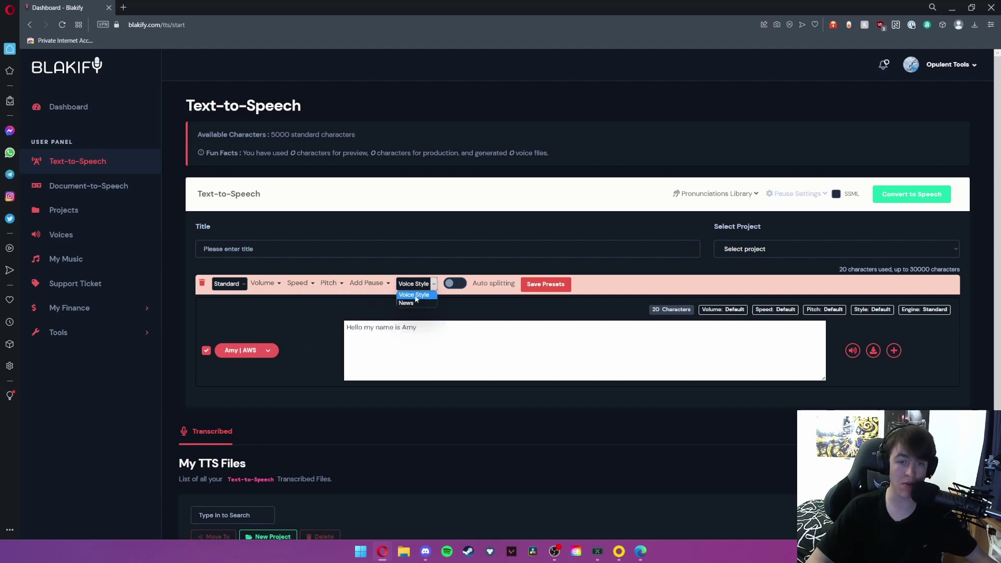
left_click(417, 304)
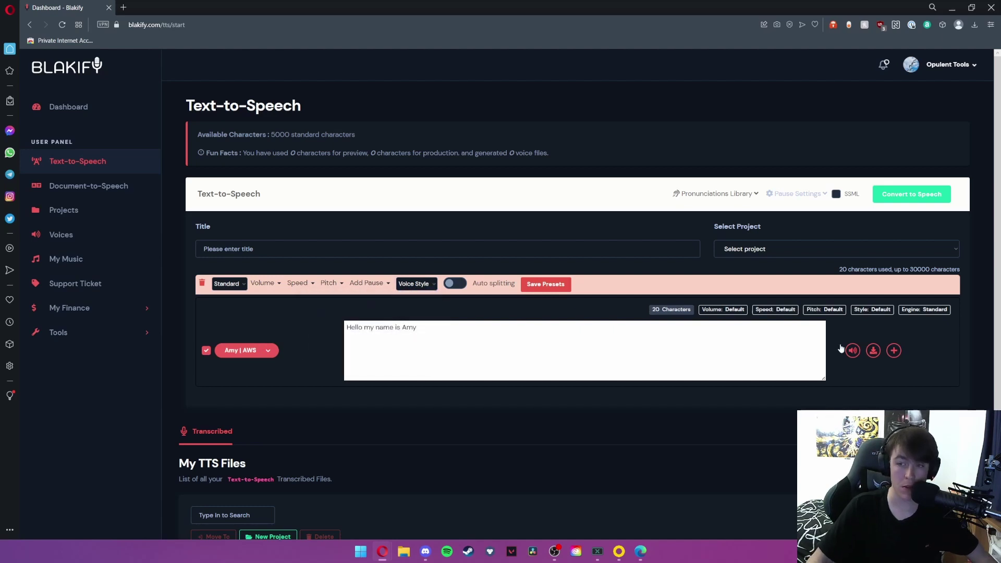
Step: Preview the audio of the Amy line and add a second text block below it
left_click(853, 353)
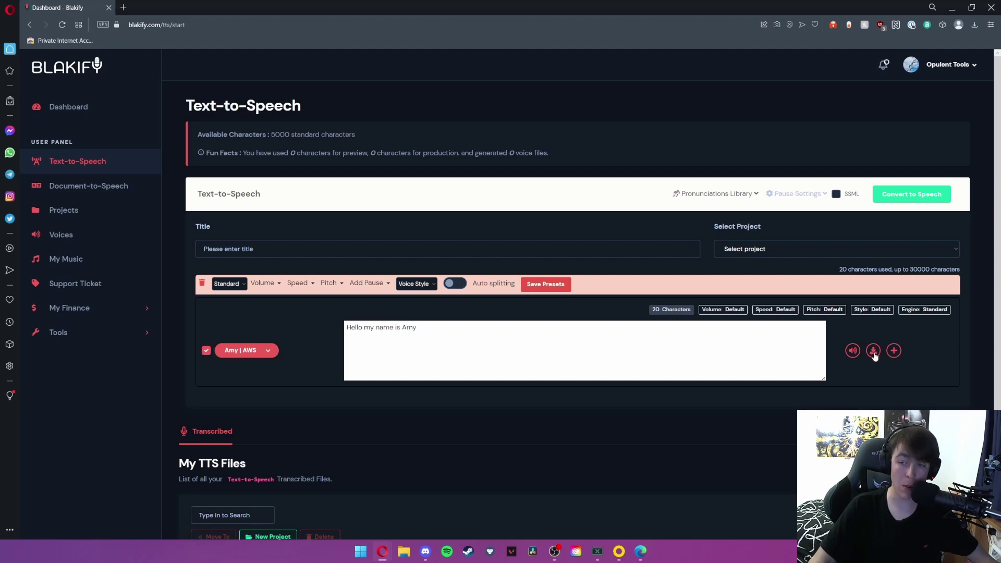
left_click(893, 350)
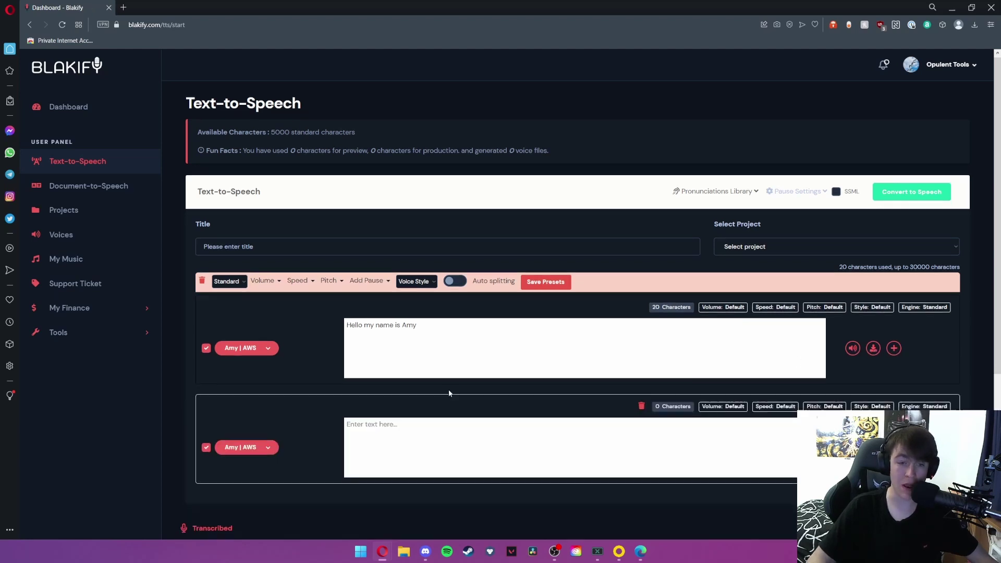
scroll(449, 393, "down", 5)
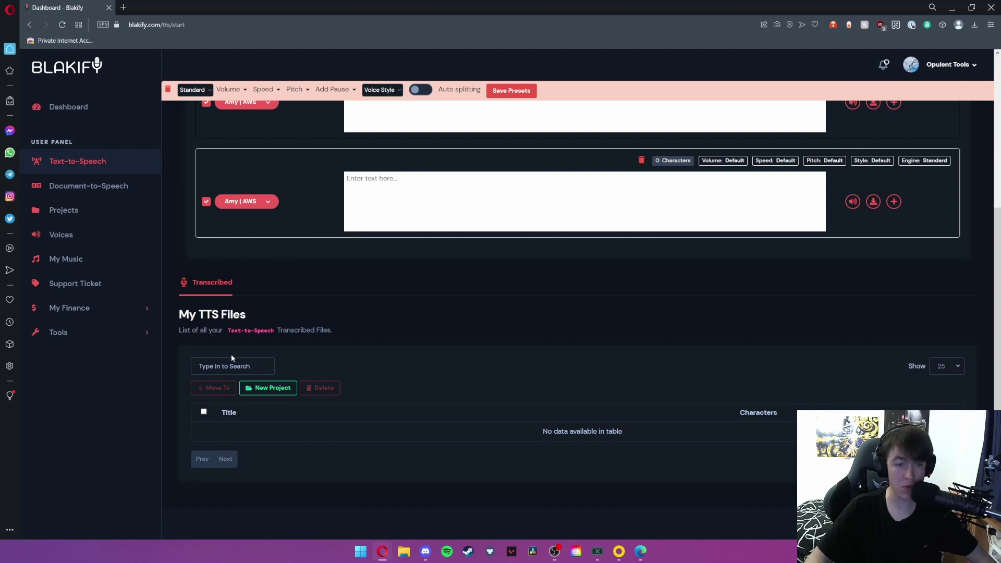
left_click_drag(177, 314, 357, 329)
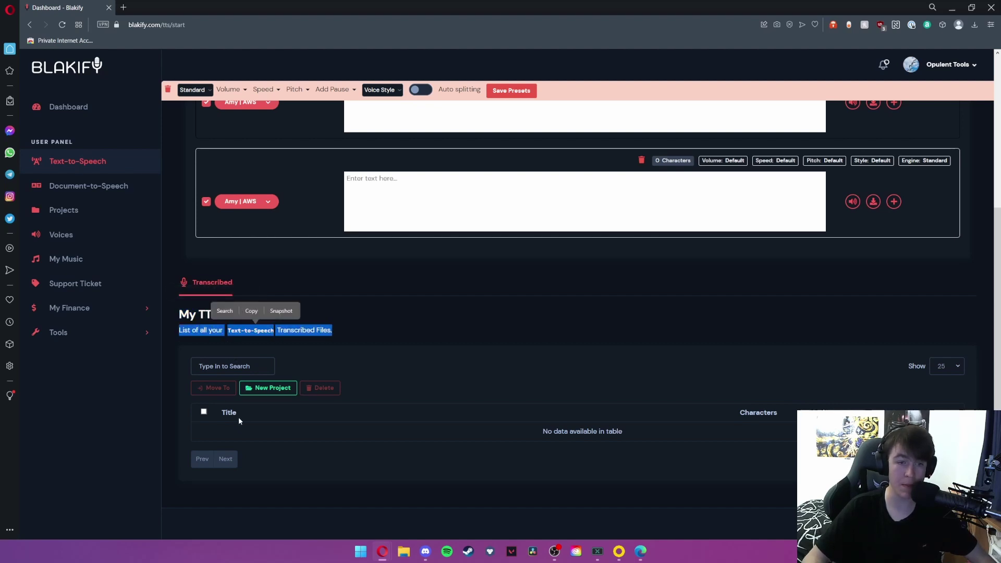
left_click_drag(518, 431, 643, 431)
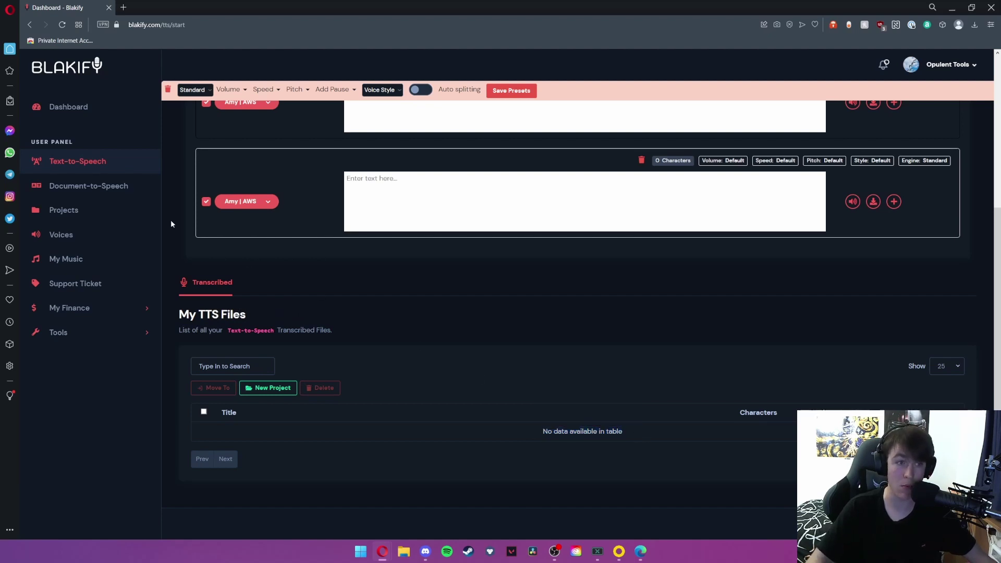
Step: Examine the Document-to-Speech page, including its character allowance, file upload, title field and transcribed files list
left_click(96, 186)
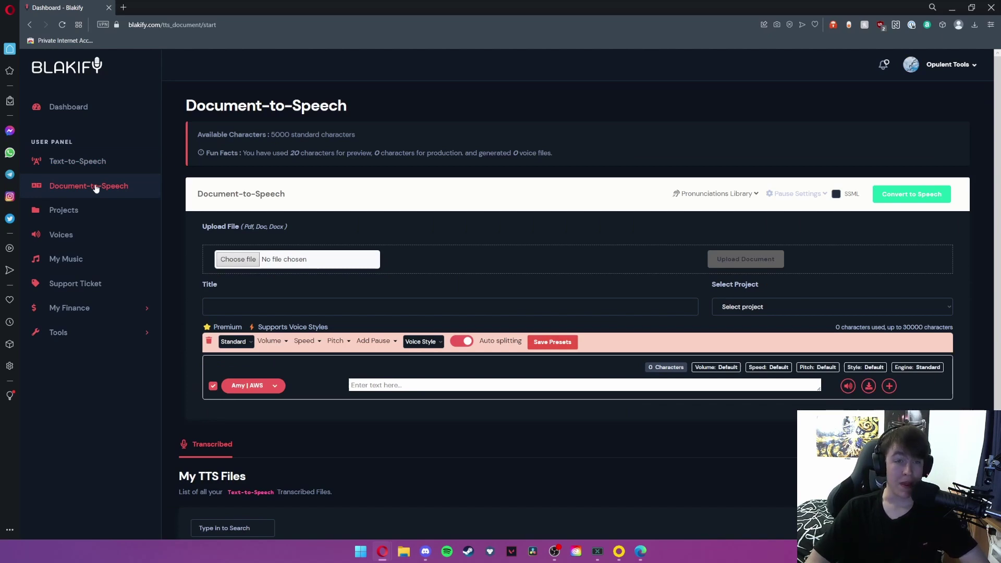
left_click_drag(193, 134, 590, 161)
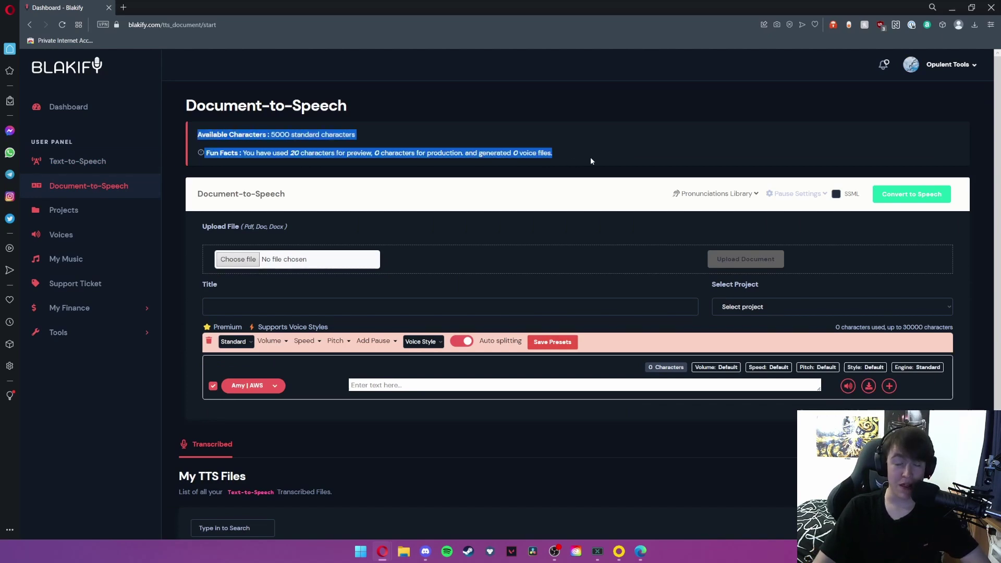
mouse_move(271, 134)
left_mouse_down()
mouse_move(297, 135)
mouse_move(286, 139)
left_mouse_up()
left_click(256, 248)
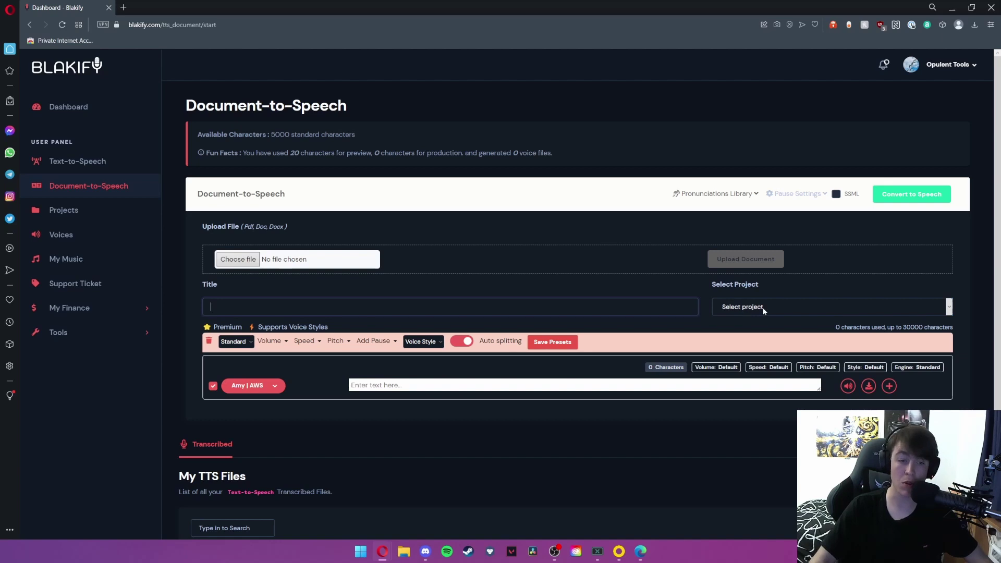
scroll(761, 308, "down", 3)
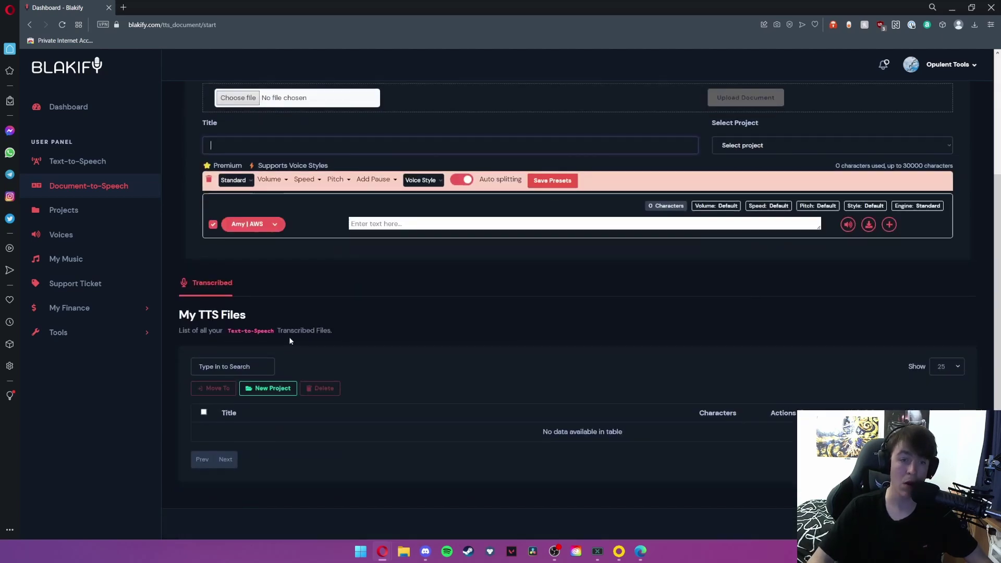
left_click_drag(334, 331, 169, 334)
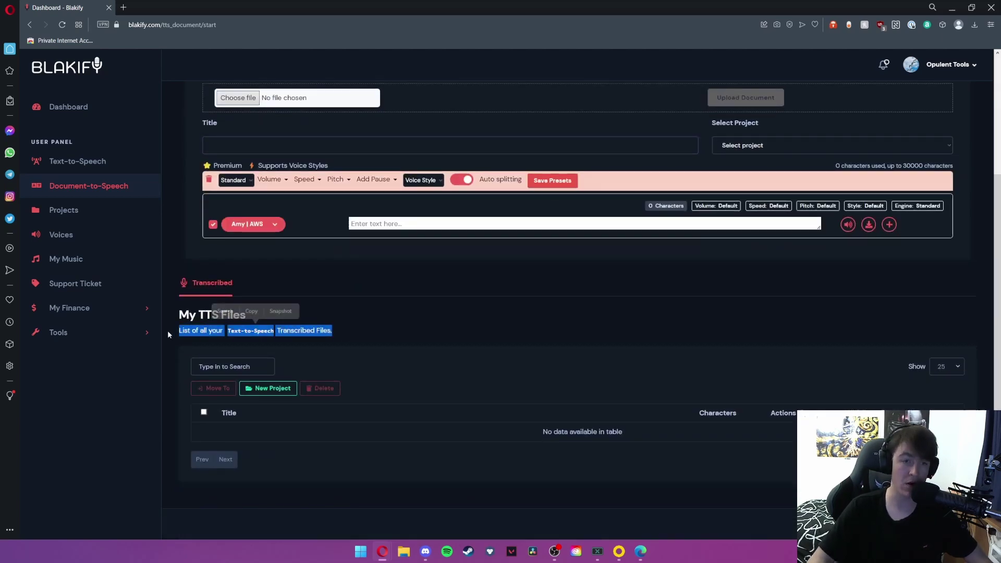
Step: Create a new project named "Amy Voices" on the Projects page
left_click(134, 208)
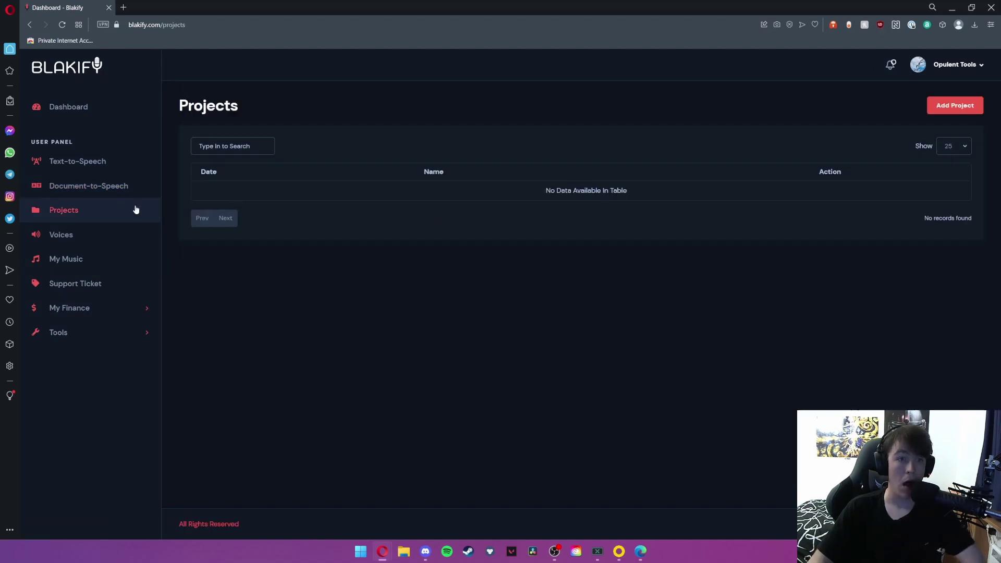
left_click(954, 106)
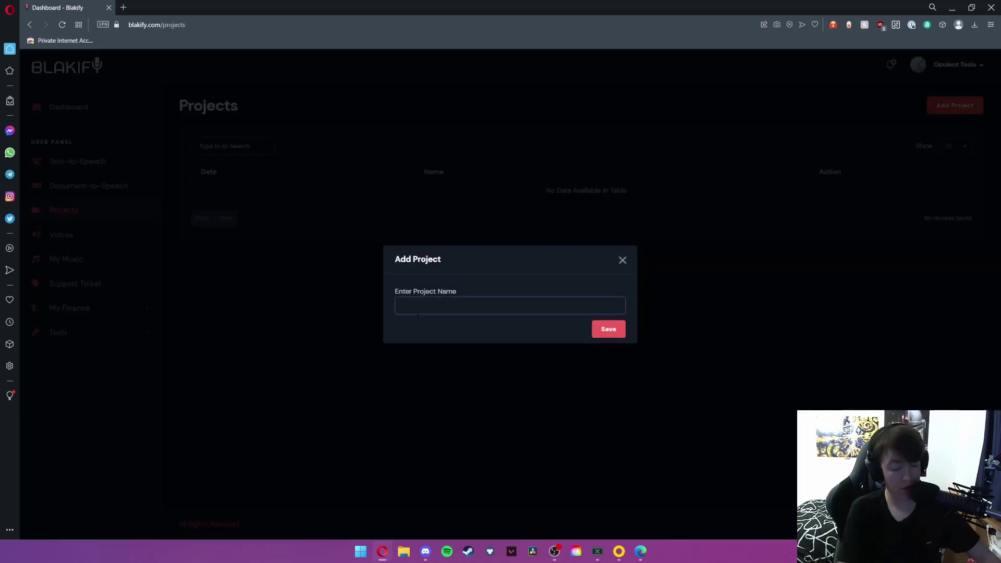
type("Amy Voice")
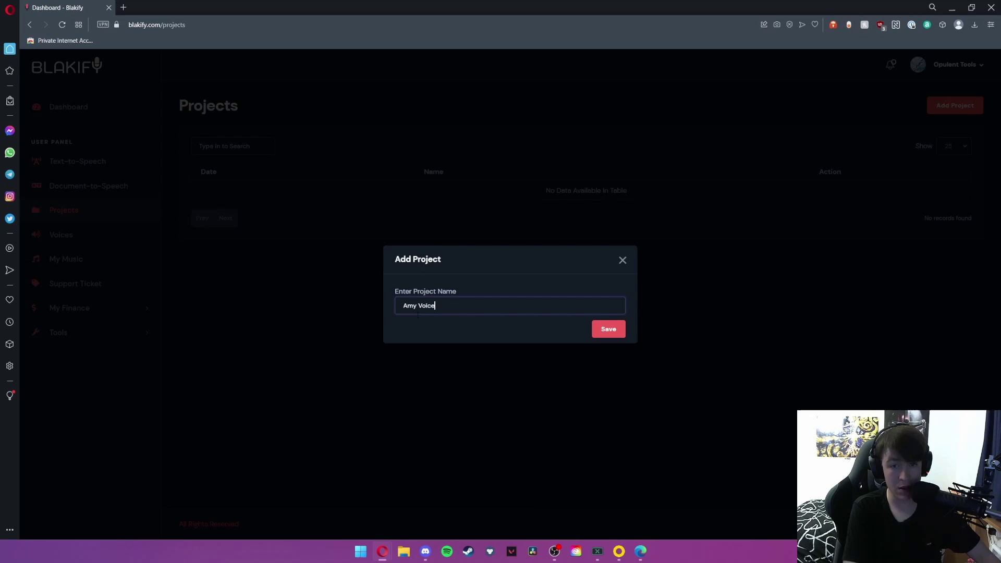
type("s")
left_click(607, 328)
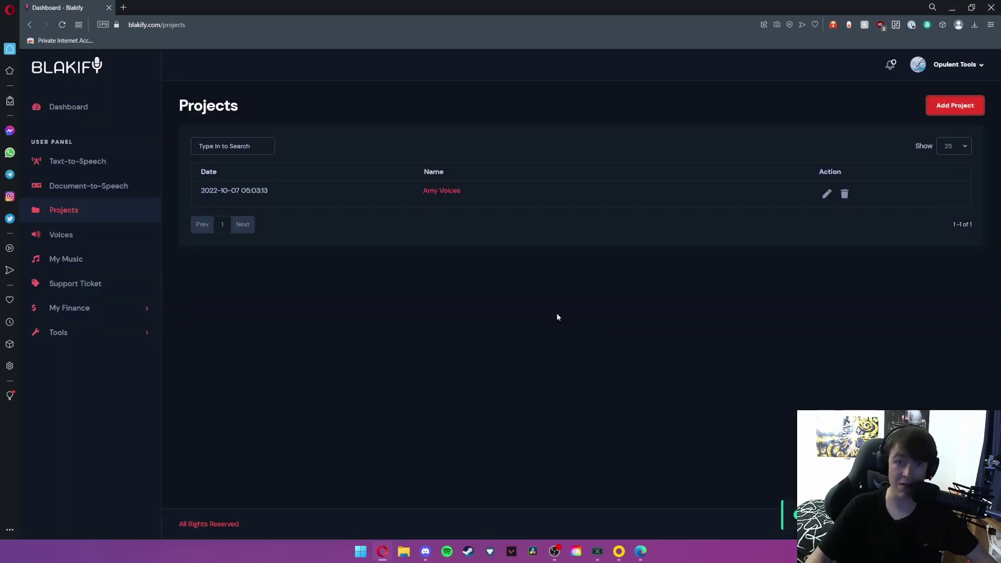
triple_click(242, 194)
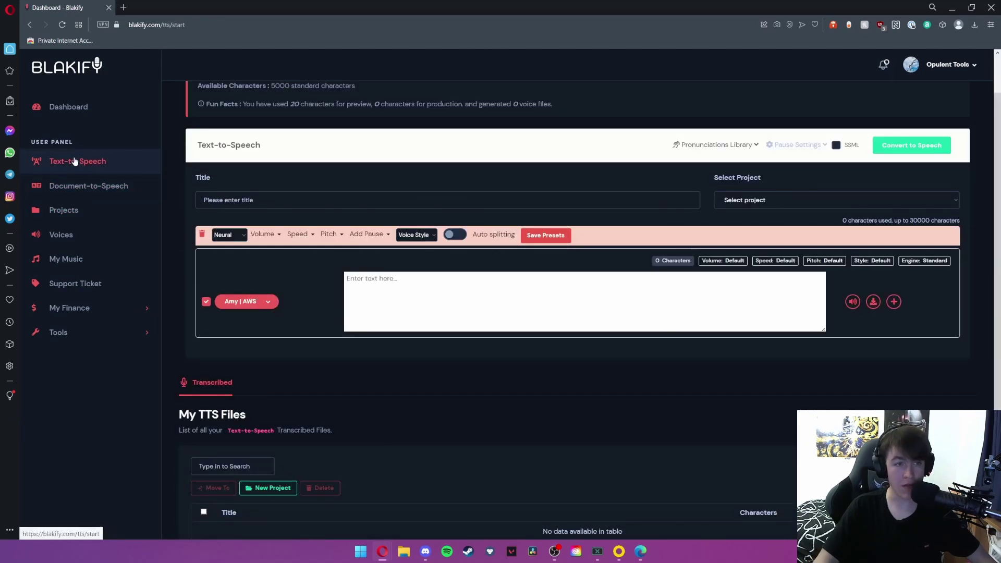
Step: Select Amy Voices as the project for the text-to-speech entry and open that project from the Projects list
left_click(756, 201)
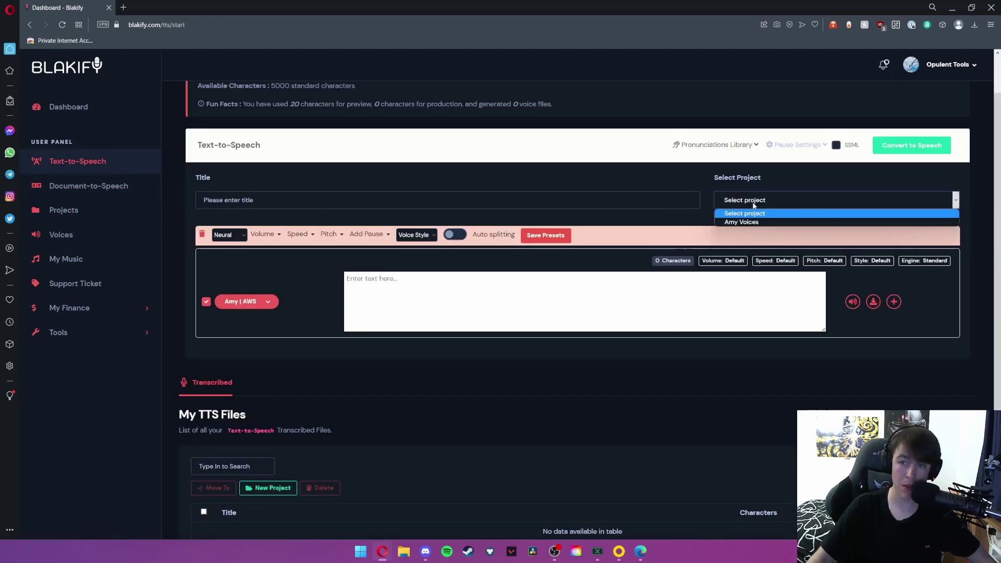
left_click(752, 222)
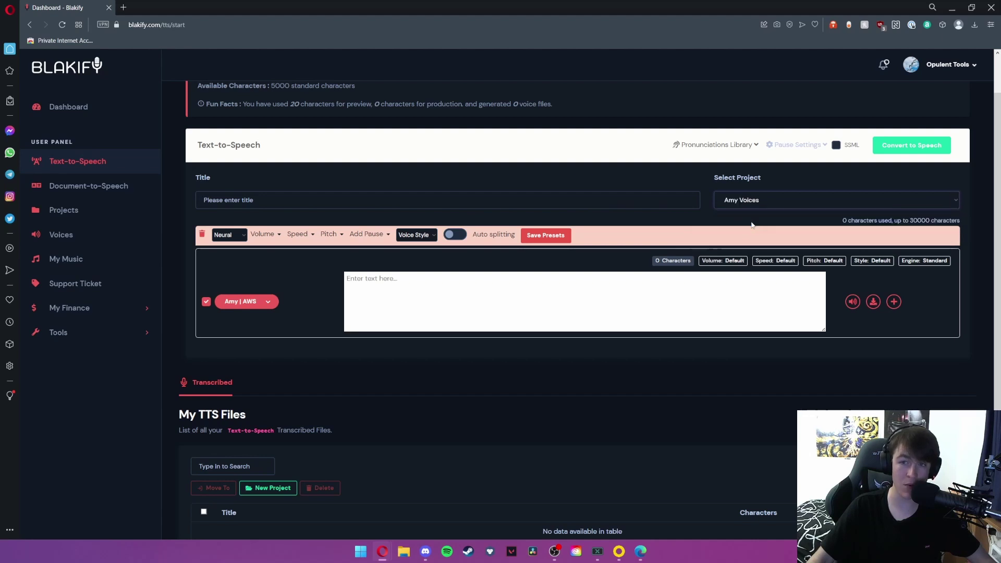
left_click(99, 210)
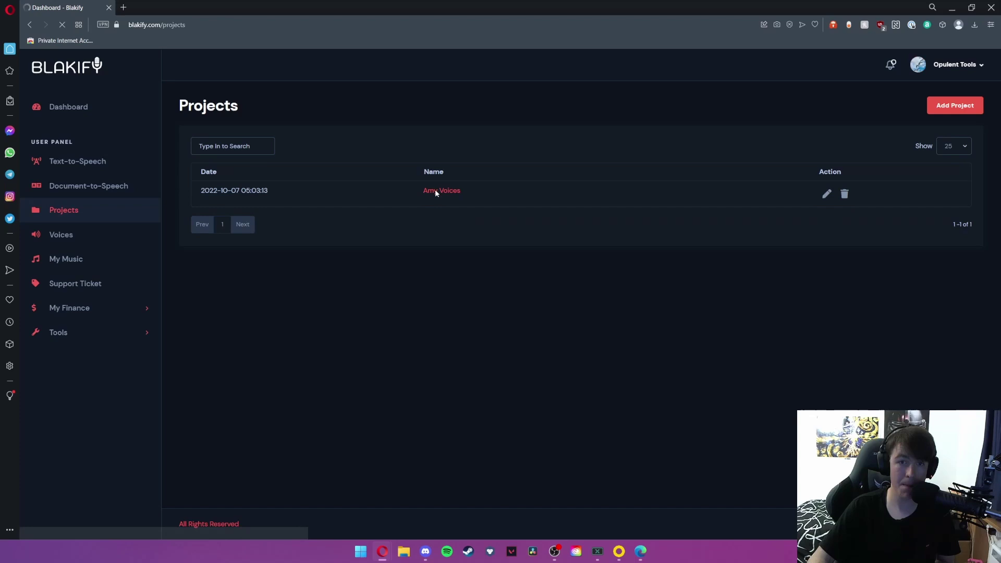
left_click(437, 190)
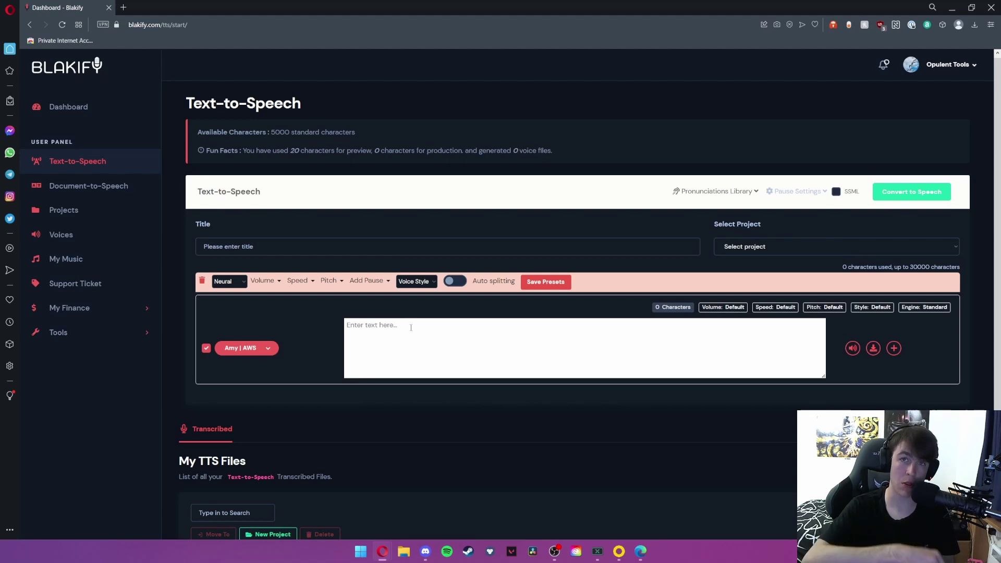
Step: Examine the Voices page, including the voice list, its favourite actions, and the gender and language filters
left_click(55, 234)
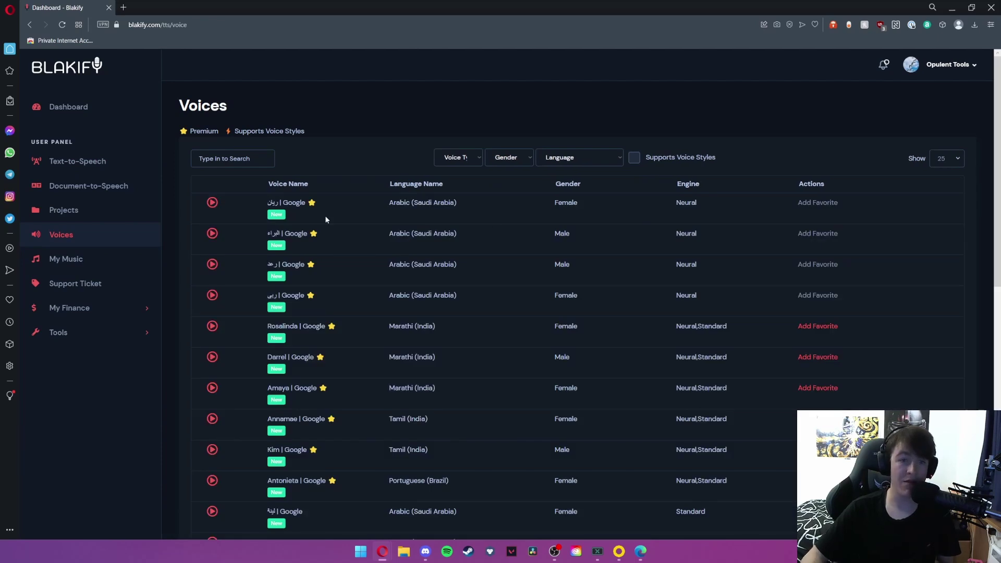
scroll(728, 350, "down", 1)
scroll(808, 296, "down", 3)
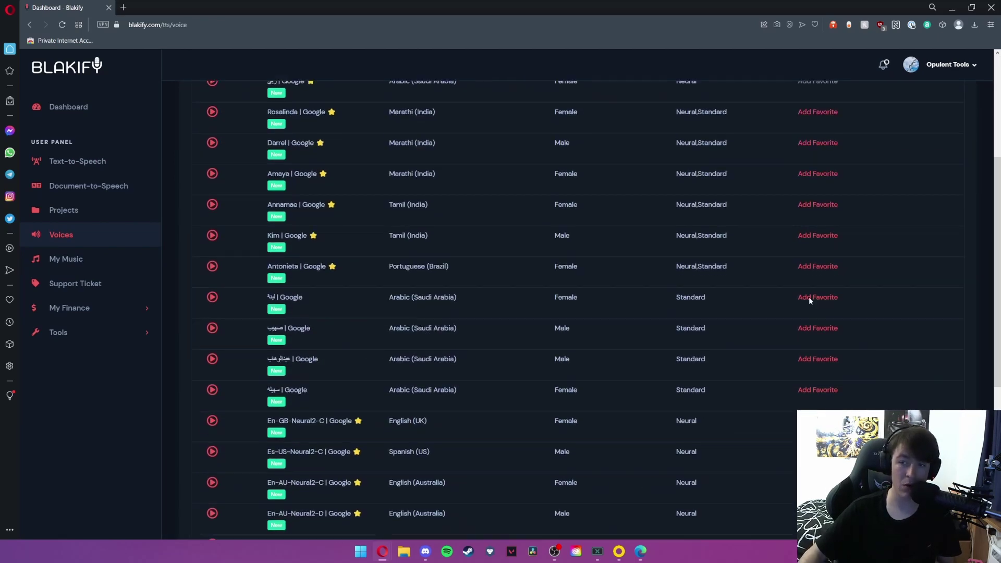
scroll(809, 296, "up", 4)
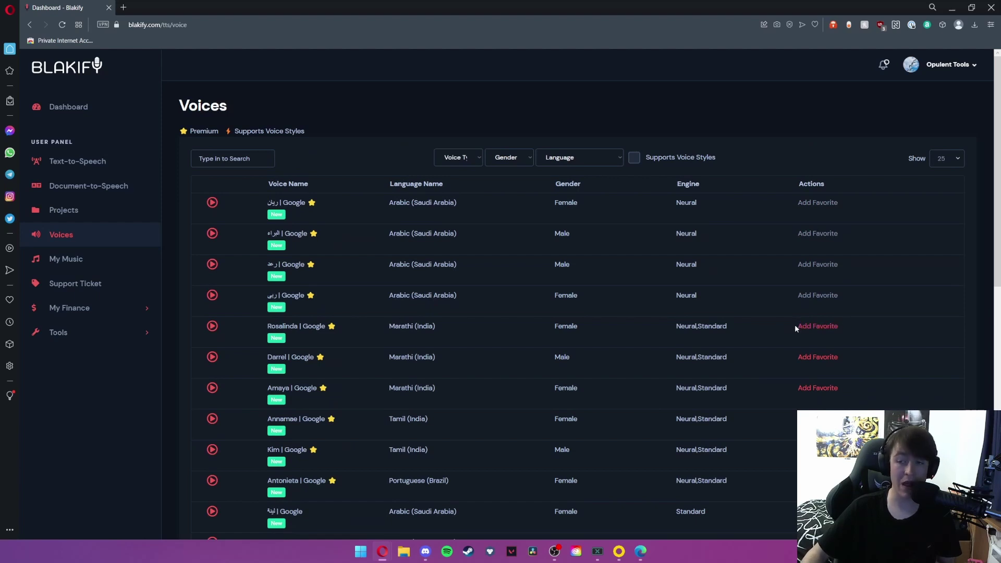
mouse_move(797, 293)
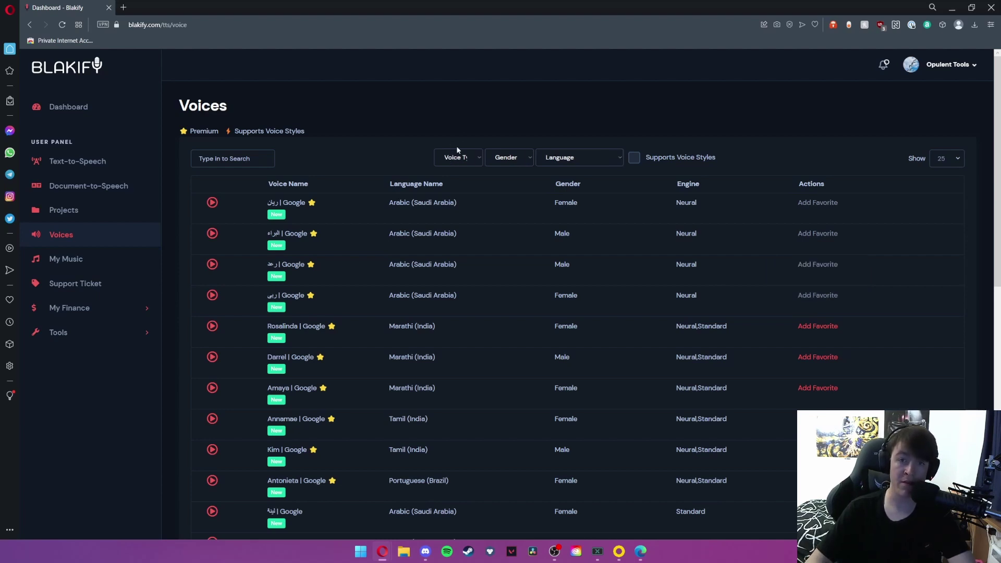
left_click(509, 159)
left_click(565, 158)
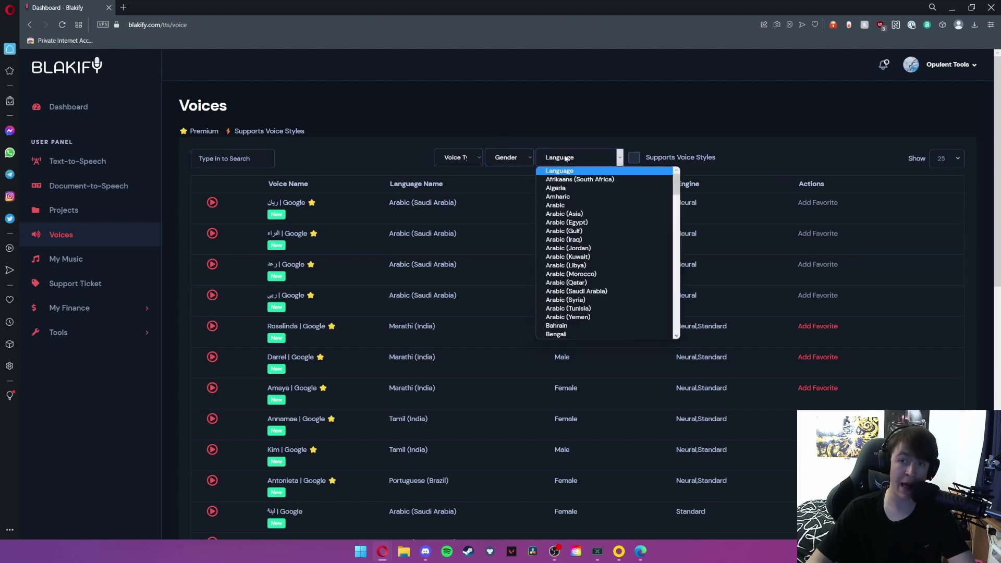
left_click(557, 125)
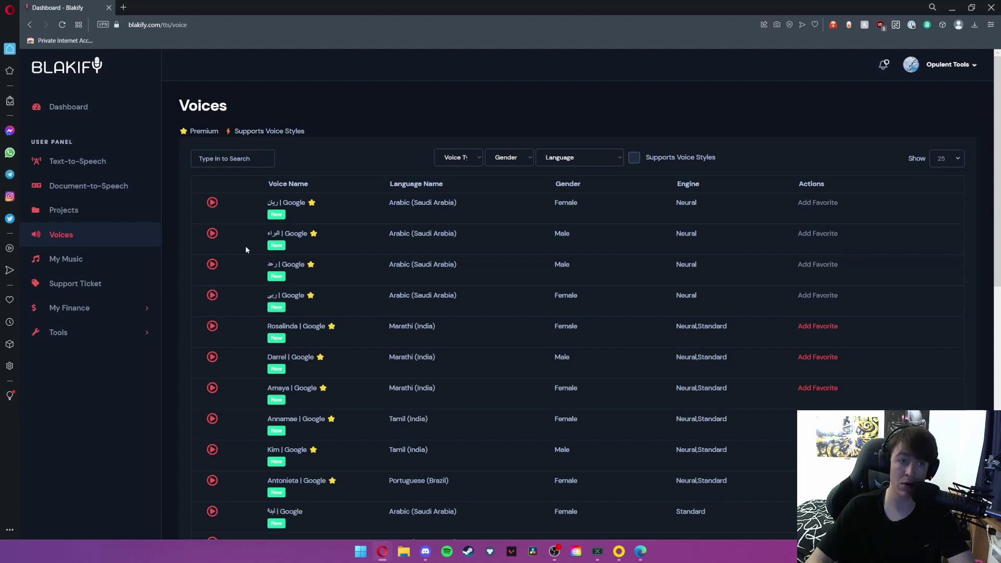
Step: Examine the My Music page's background music form, with its title, TTS audio, upload and volume settings, and the voice list
left_click(99, 259)
left_click_drag(196, 134, 380, 142)
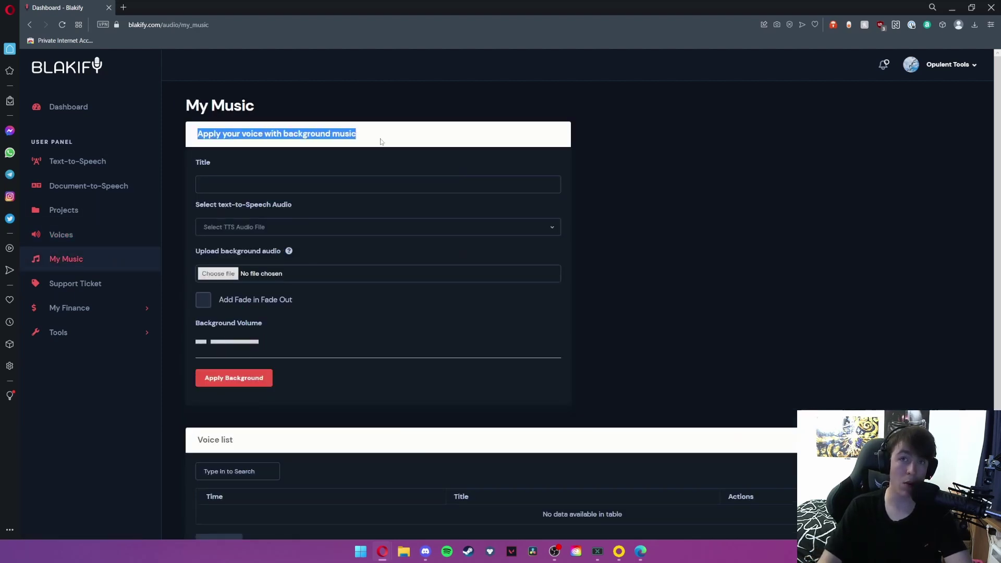
left_click(235, 183)
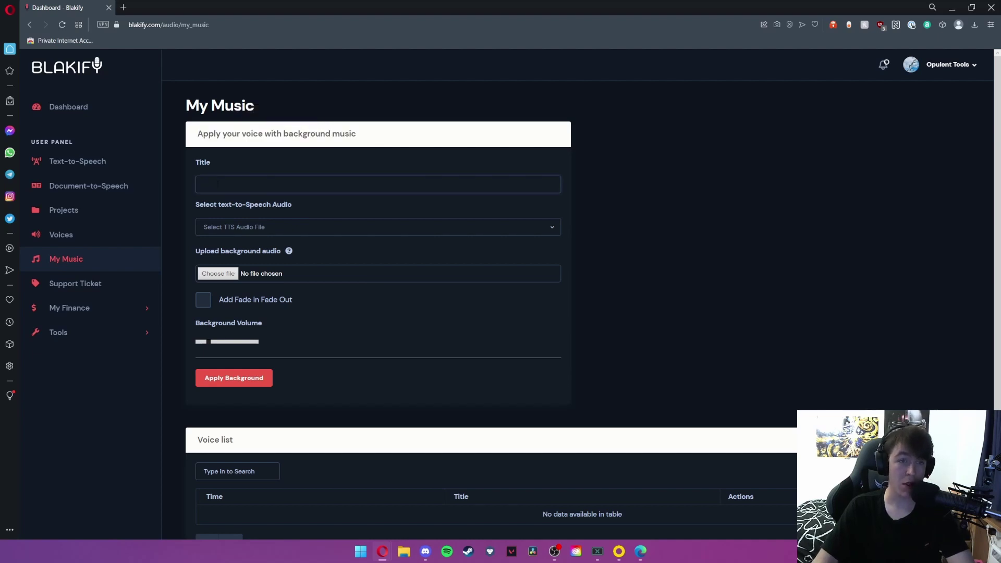
left_click(222, 228)
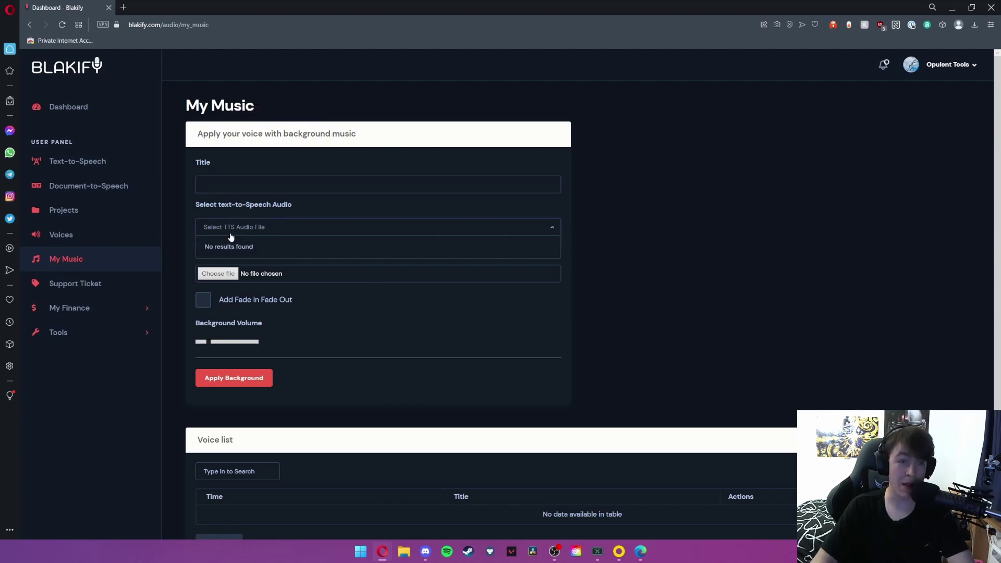
left_click(303, 186)
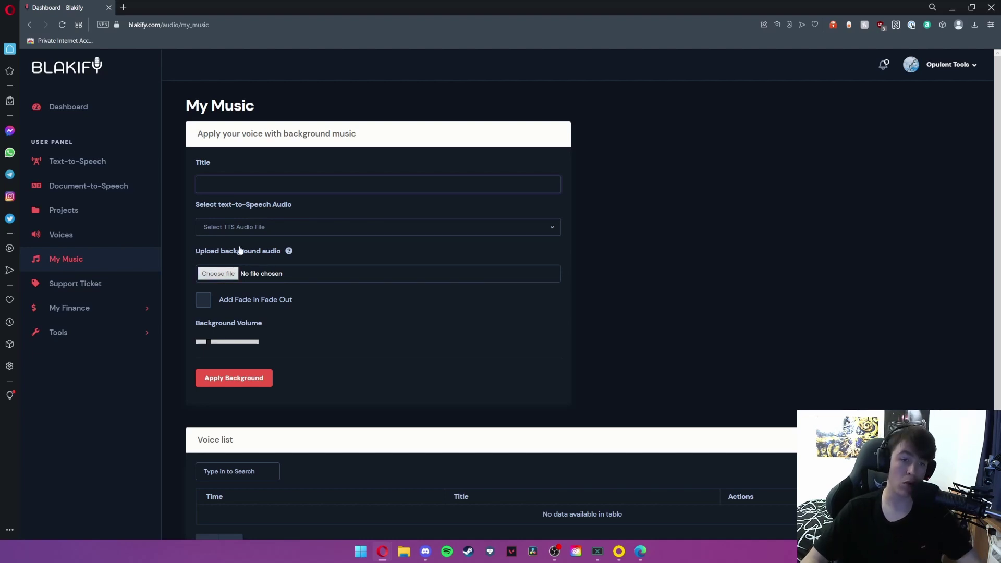
mouse_move(203, 342)
left_mouse_down()
mouse_move(262, 344)
mouse_move(215, 343)
left_mouse_up()
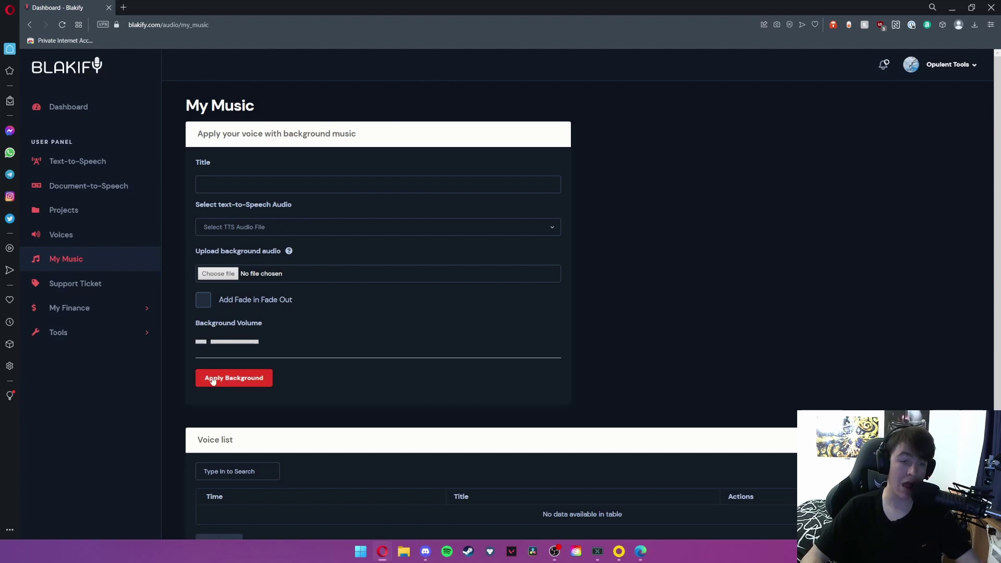
scroll(245, 379, "down", 2)
left_click_drag(236, 340, 196, 342)
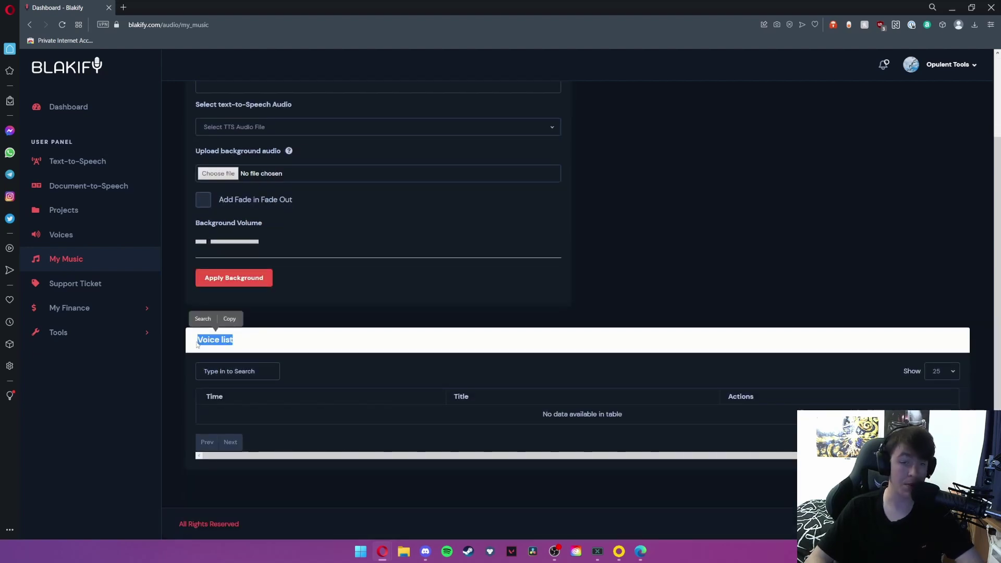
Step: Open a blank new support ticket form to view its category, priority, subject and description fields
left_click(73, 285)
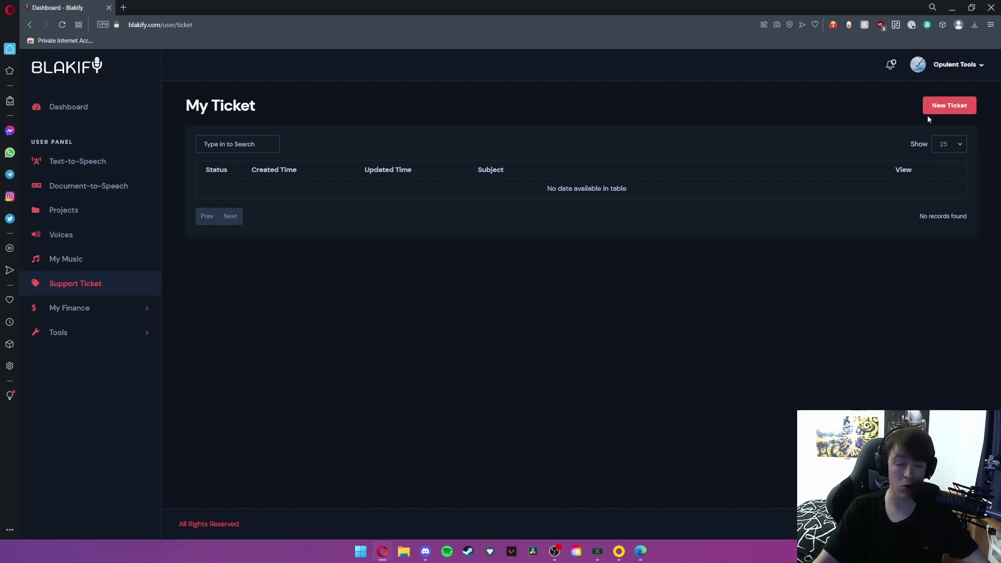
left_click(939, 109)
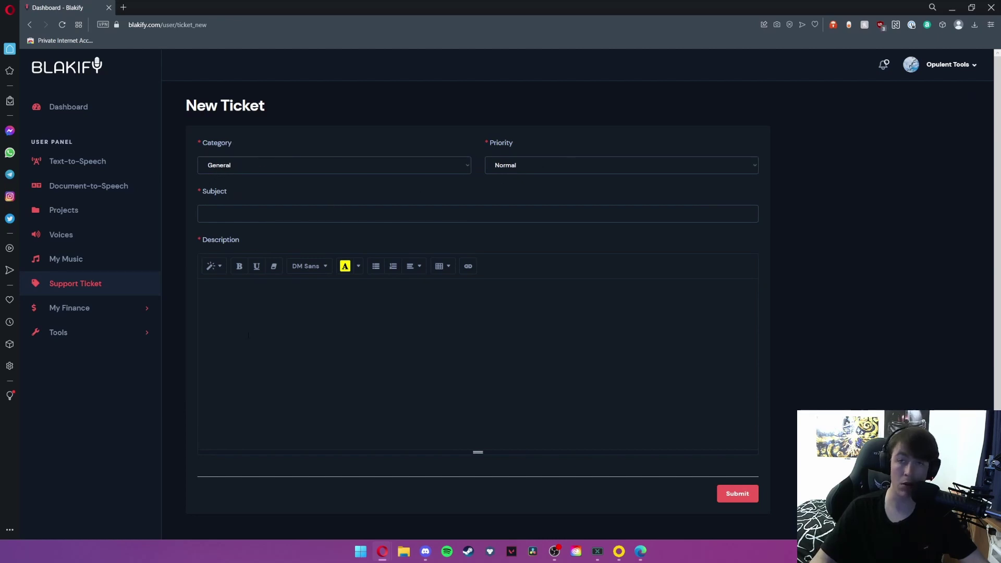
Step: Examine the Pay Now subscription plans and the package name and billing date columns of the My Subscription page
left_click(97, 312)
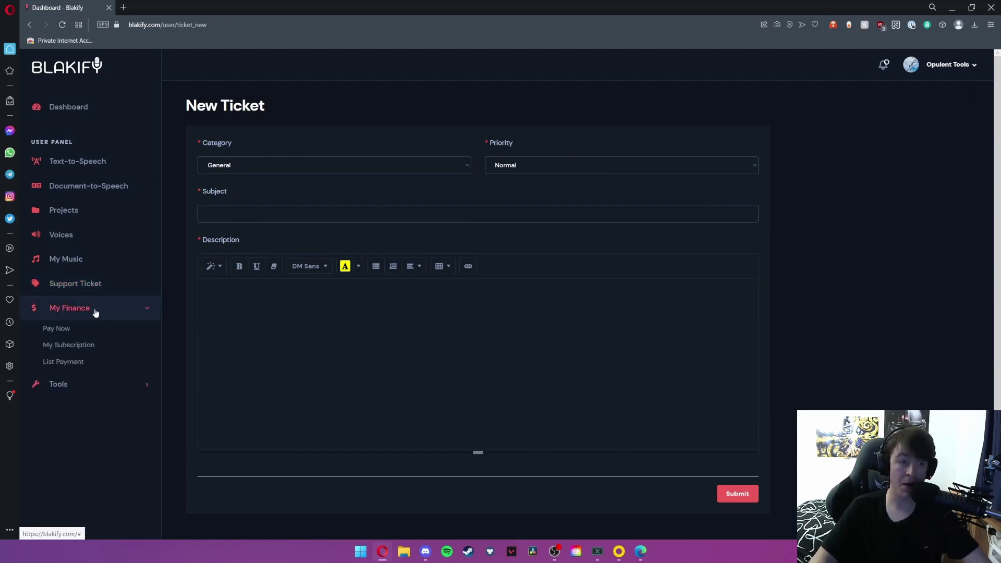
left_click(59, 334)
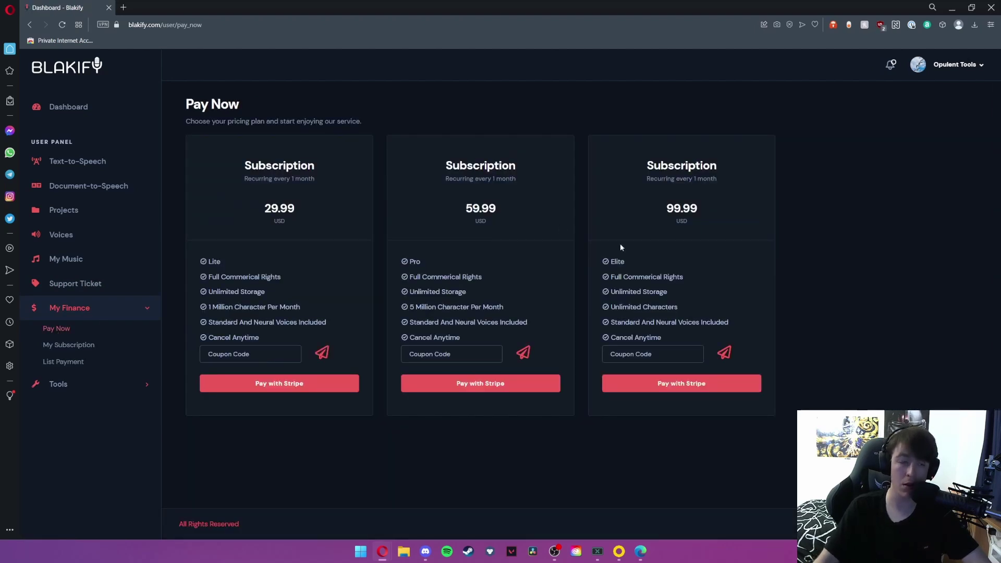
left_click(78, 344)
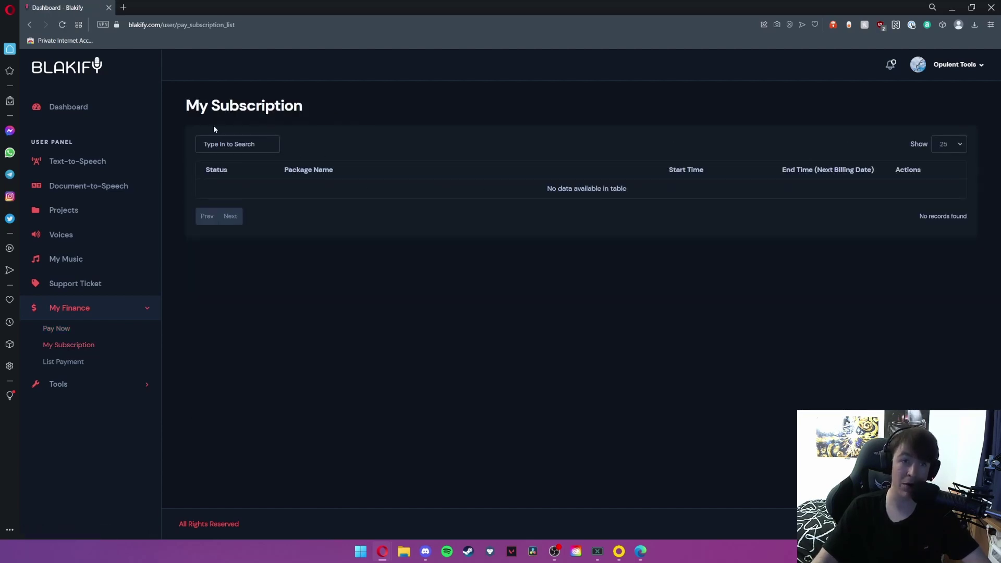
left_click_drag(183, 106, 329, 104)
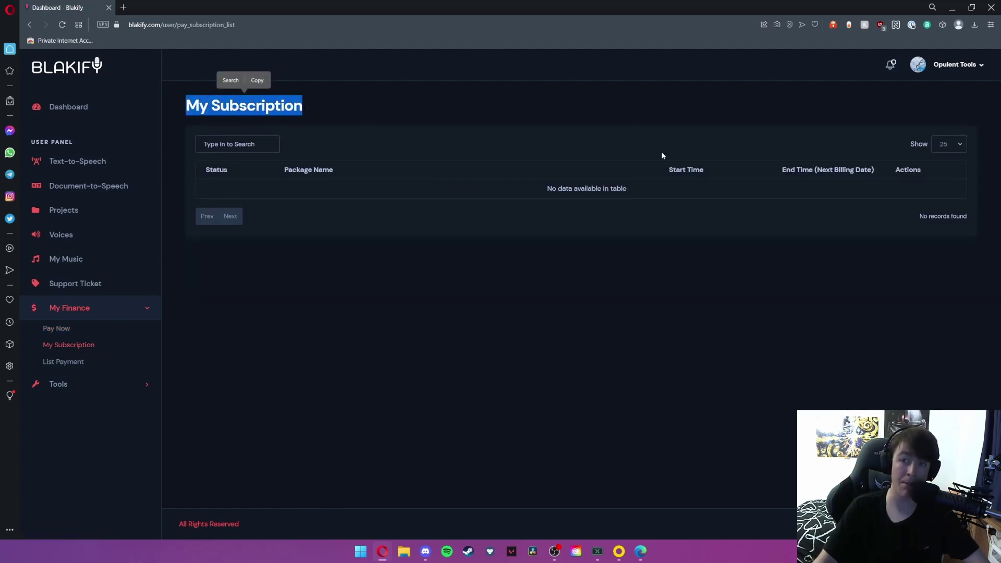
left_click_drag(666, 169, 929, 174)
left_click(907, 188)
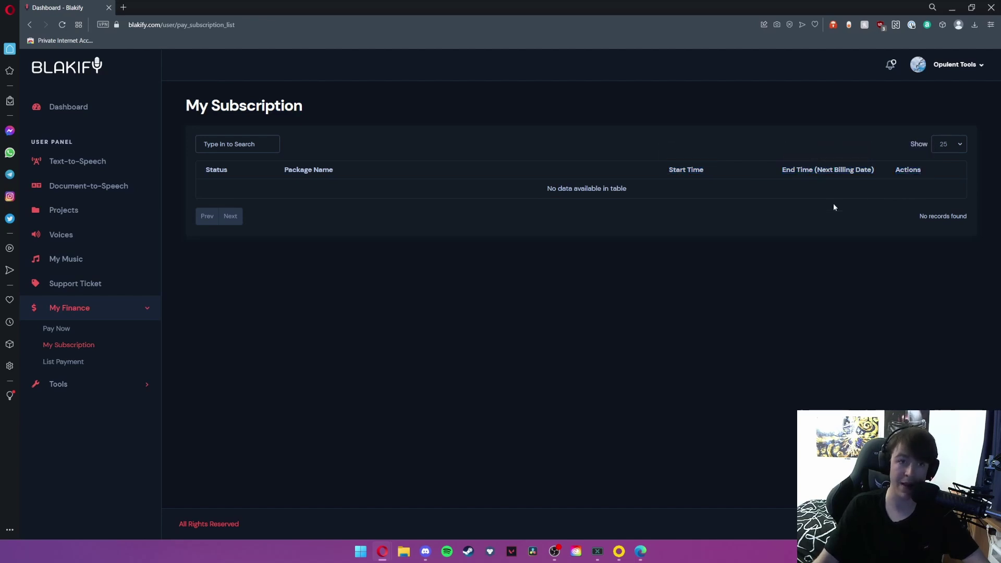
left_click_drag(283, 169, 323, 169)
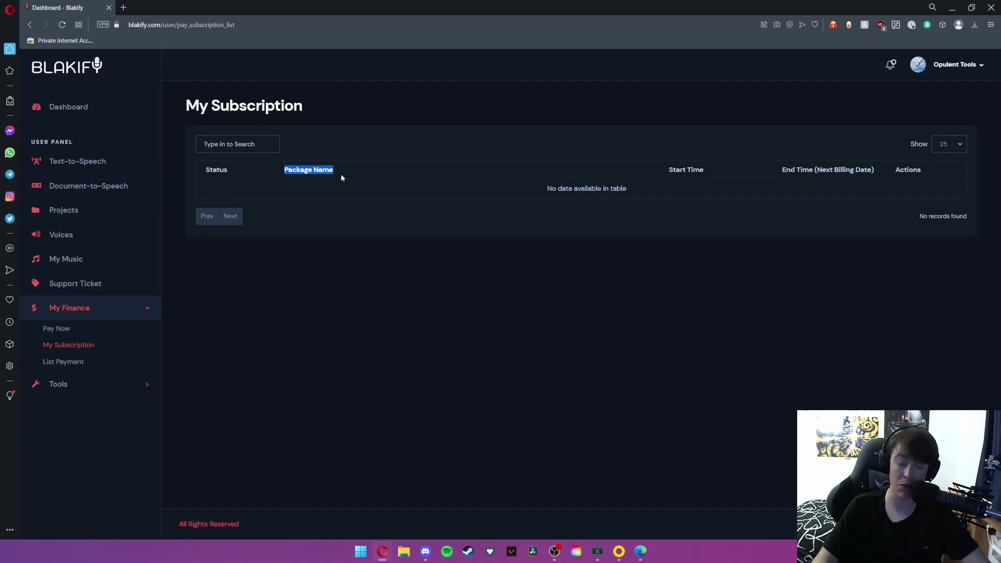
Step: Examine the List Payment page and its status, type, payment gateway and time columns
left_click(63, 361)
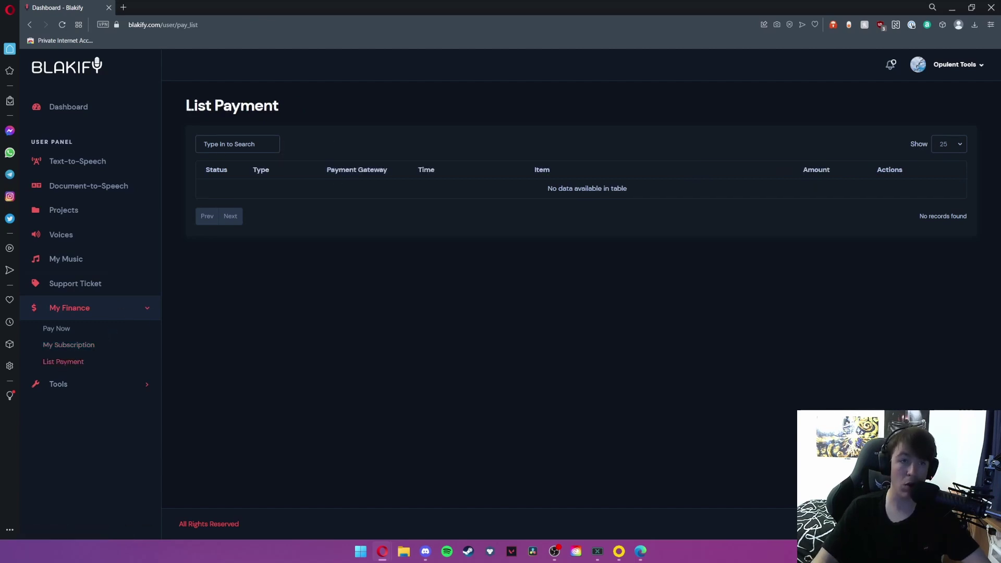
left_click_drag(184, 106, 295, 107)
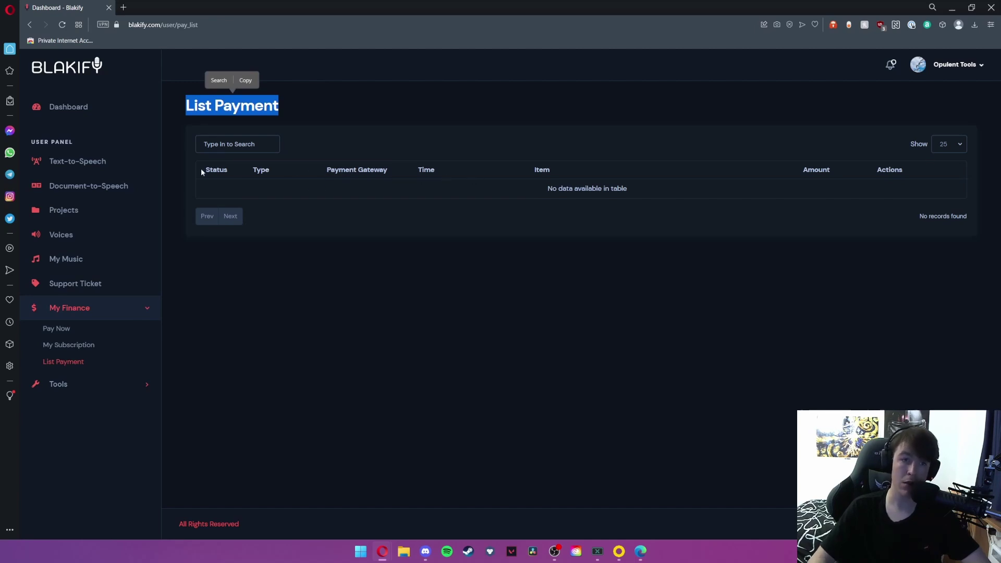
left_click_drag(201, 168, 406, 171)
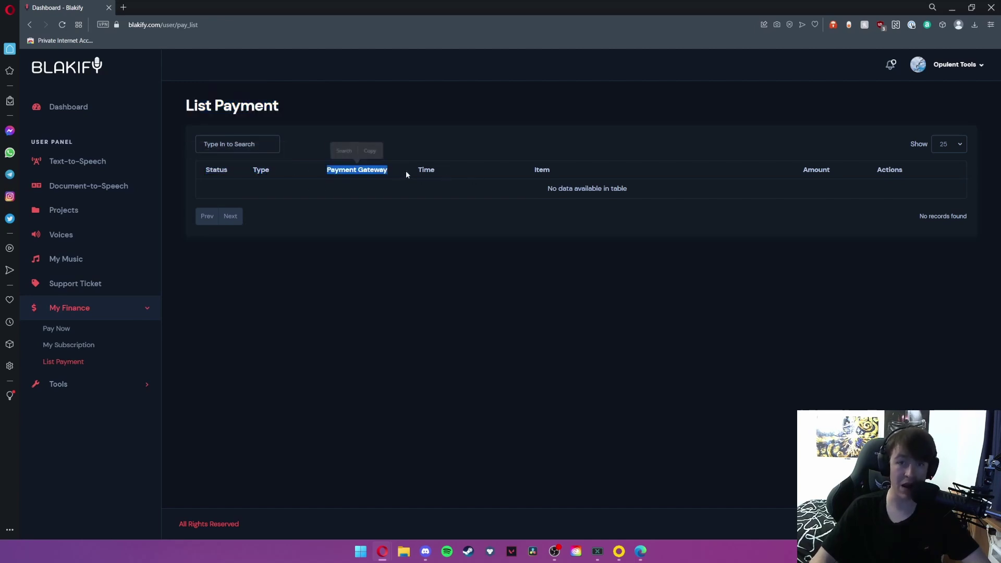
left_click(448, 170)
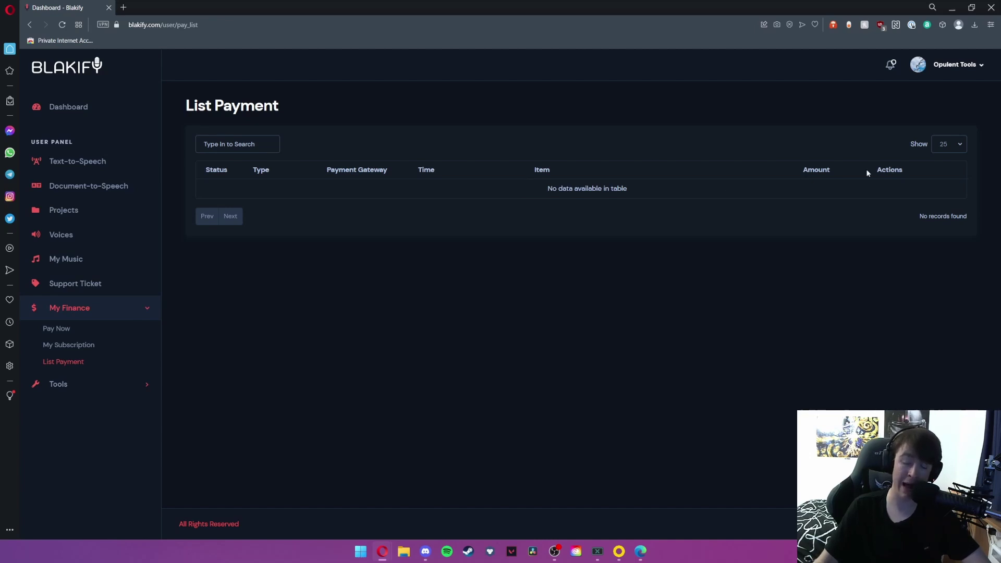
Step: Open the My Profile page to view the account details, balance, available characters and plan
left_click(89, 382)
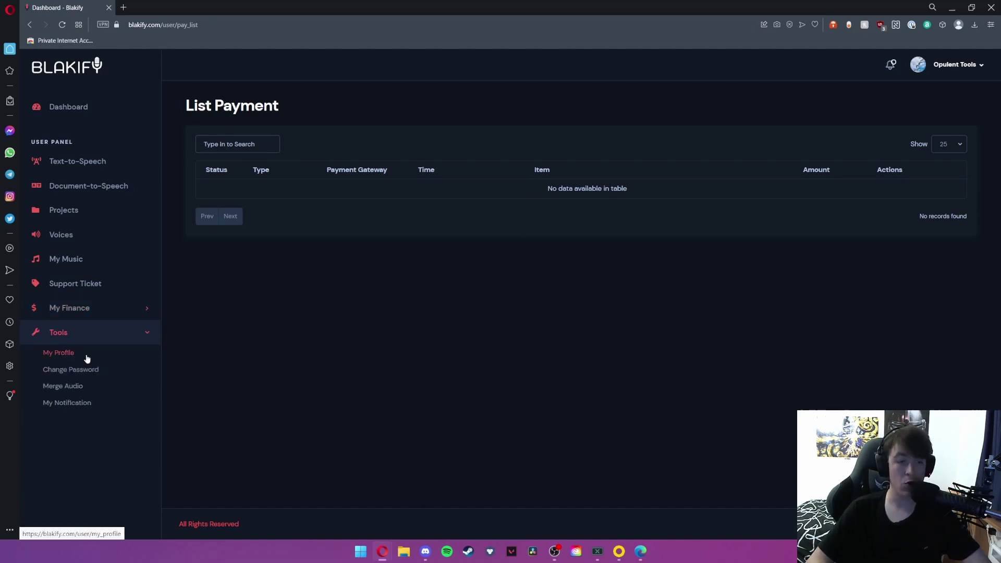
left_click(87, 358)
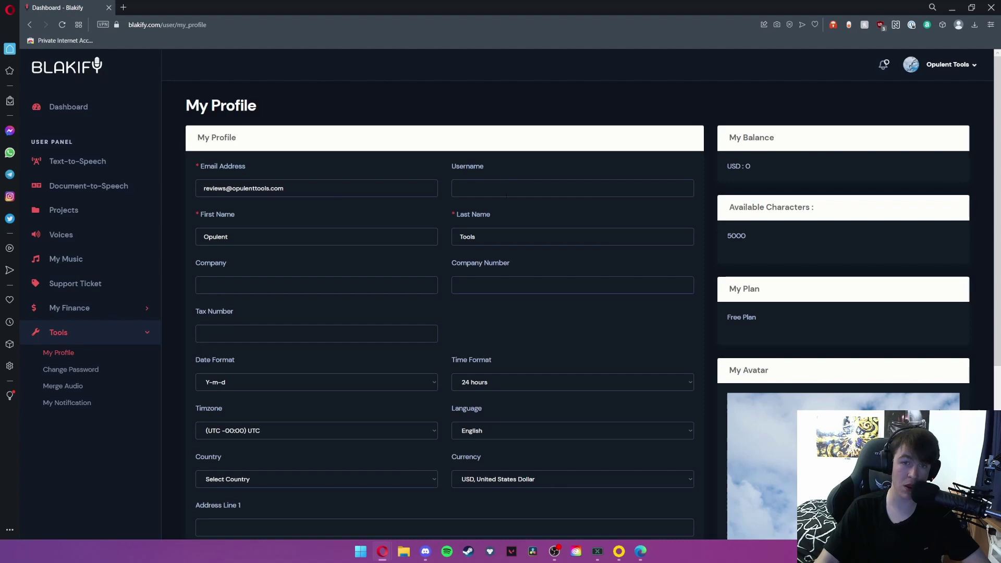
Step: Look through the My Profile form's company, date and time format, timezone, language, currency and address fields and the avatar upload area
scroll(512, 273, "down", 5)
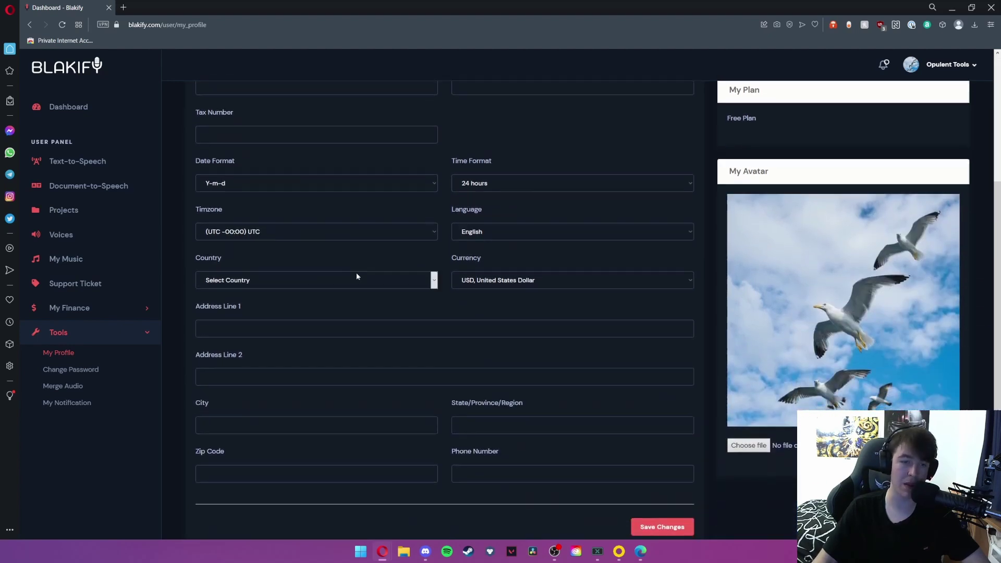
scroll(449, 285, "up", 4)
scroll(810, 312, "down", 3)
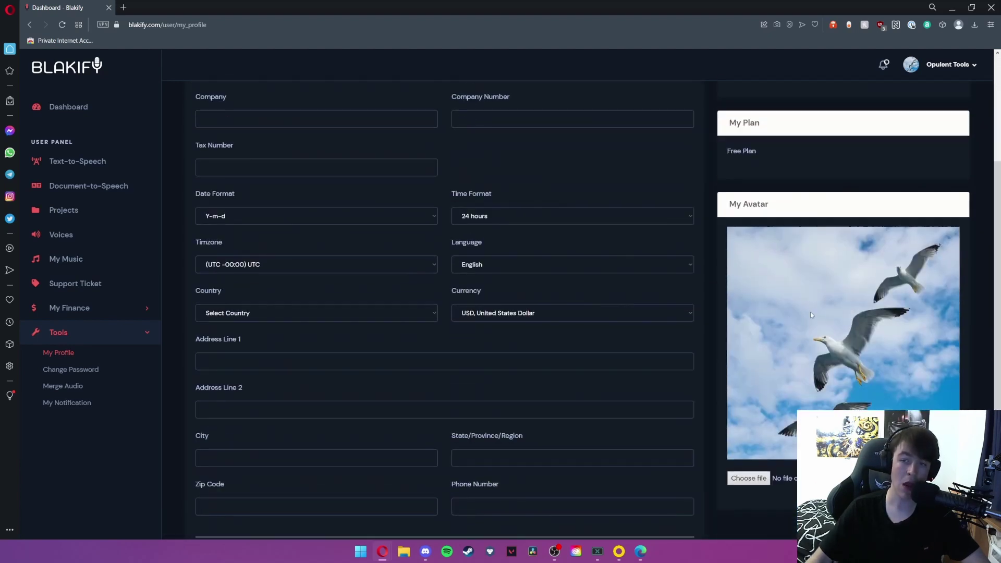
scroll(813, 304, "up", 1)
scroll(813, 305, "down", 1)
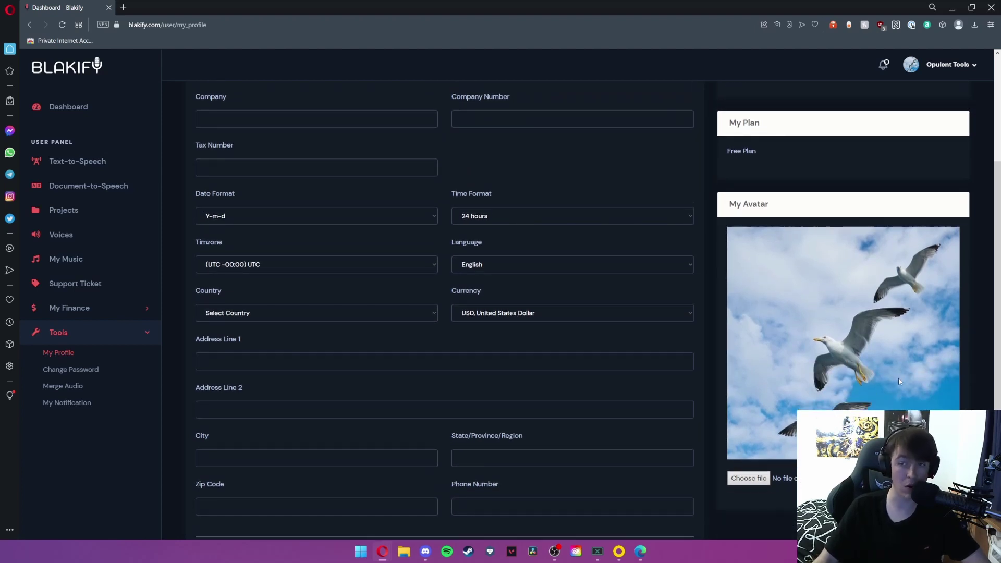
Step: Examine the balance, available characters and plan details beside the My Profile form
scroll(865, 392, "up", 3)
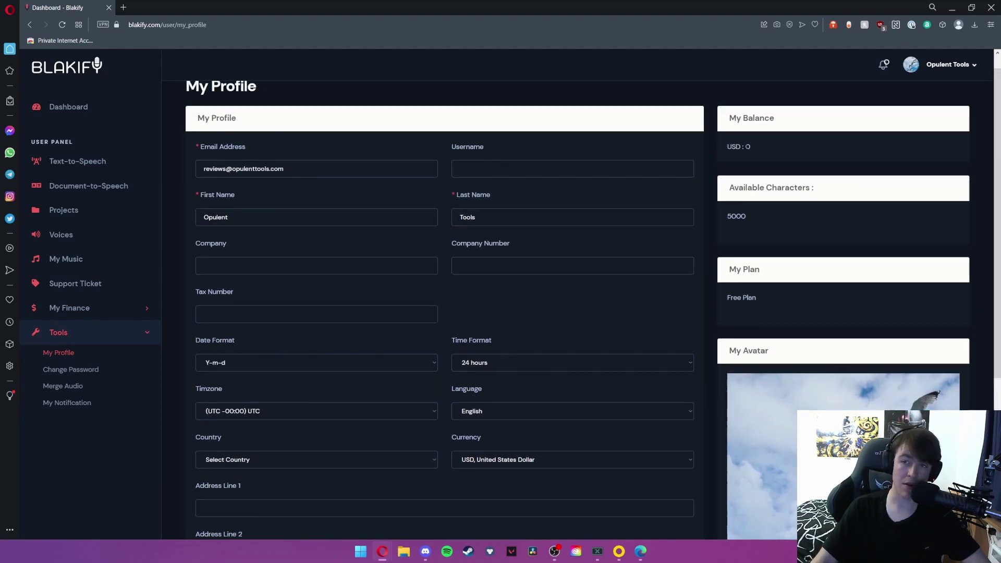
left_click_drag(755, 148, 722, 148)
left_click_drag(747, 217, 724, 216)
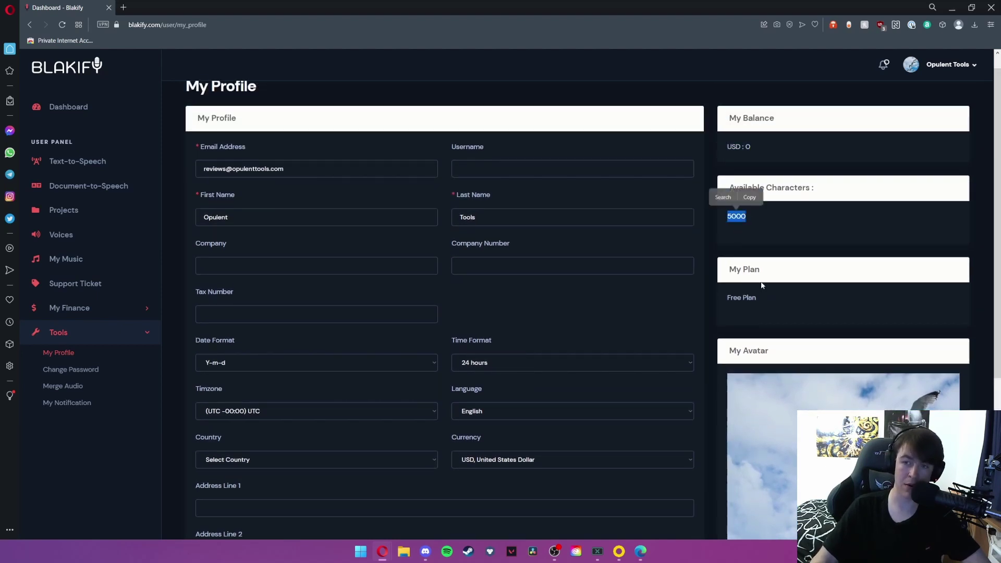
left_click_drag(760, 298, 723, 305)
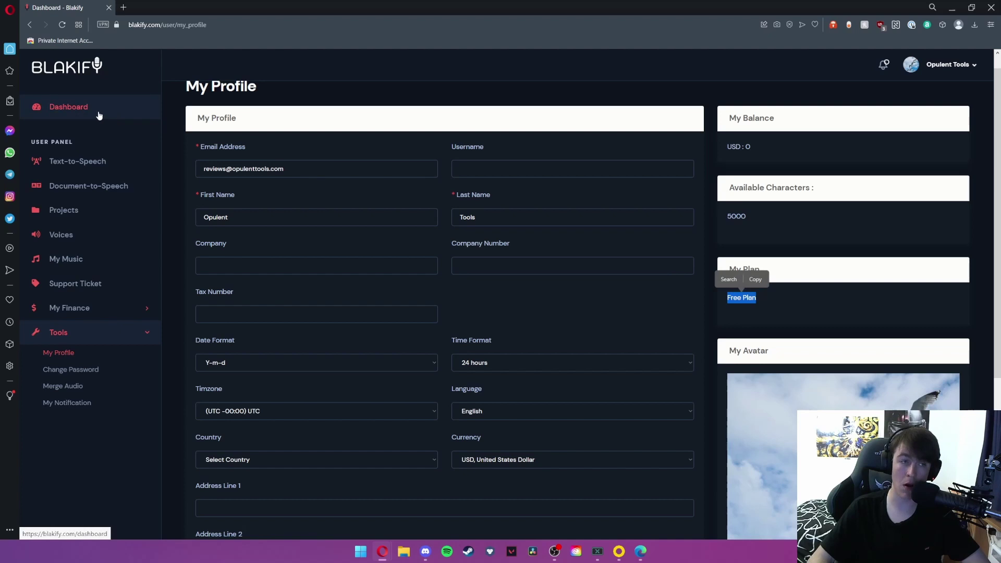
scroll(459, 219, "down", 5)
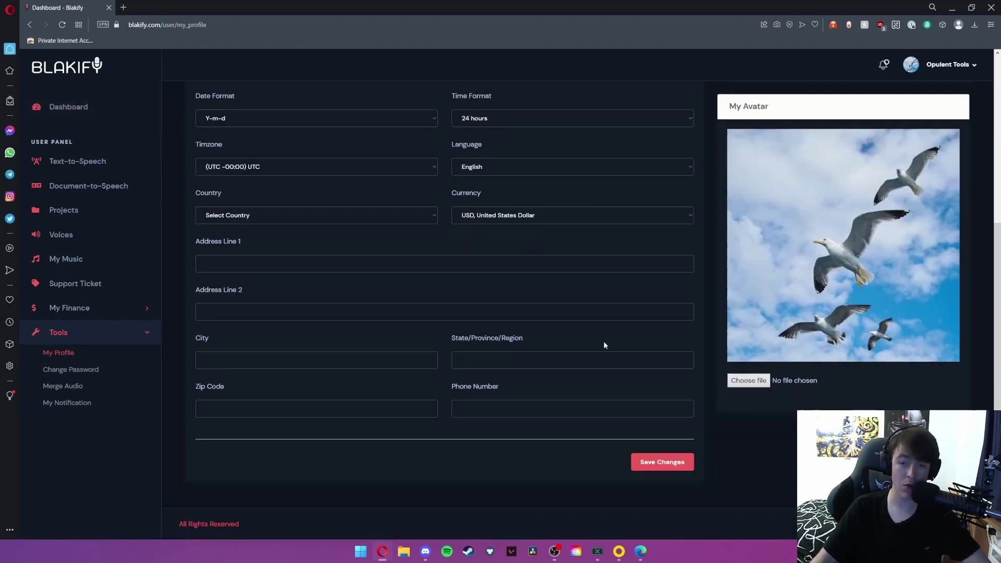
Step: View the Change Password form, and open the Merge Audio page and add a second audio file slot to the upload section
left_click(84, 370)
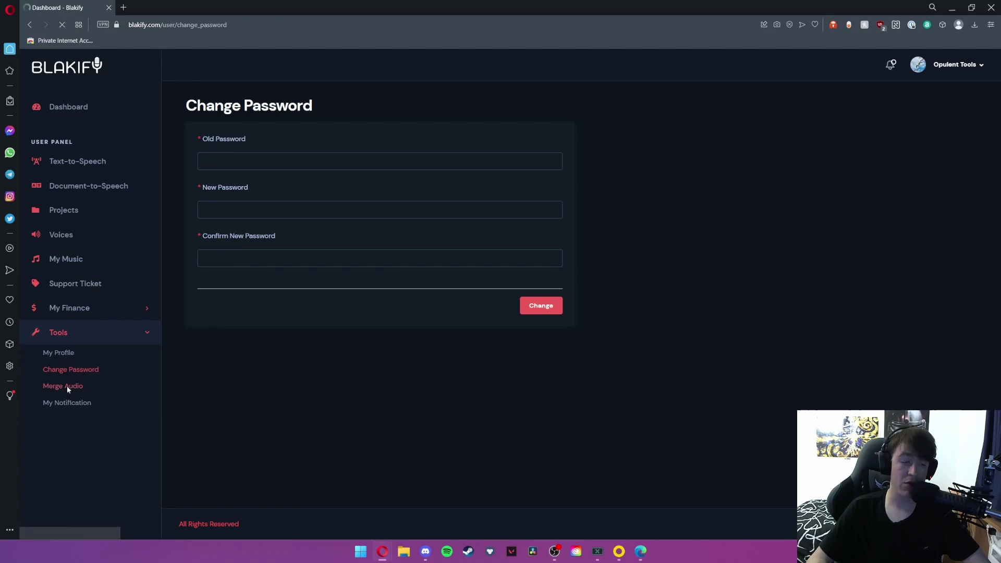
left_click(67, 386)
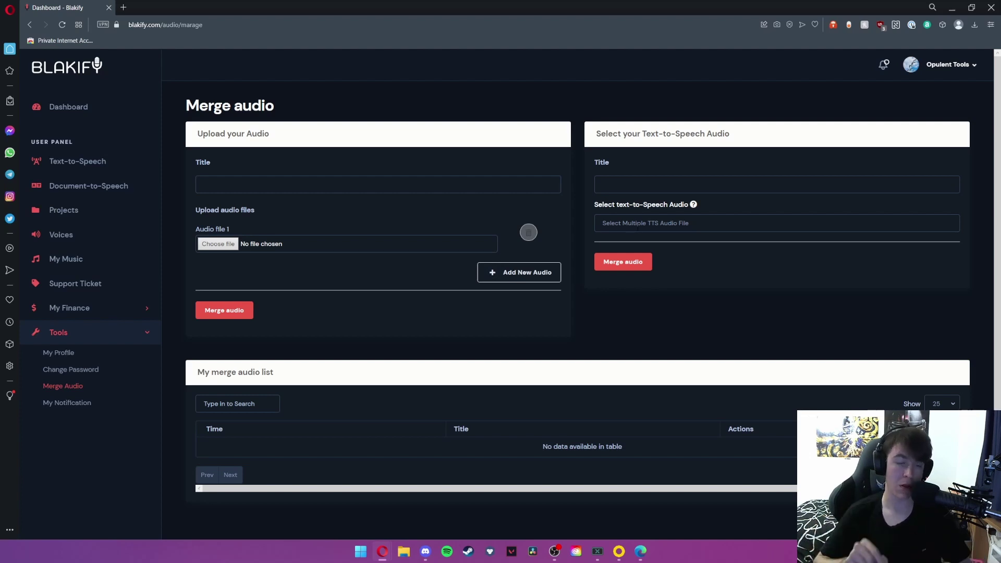
left_click(516, 272)
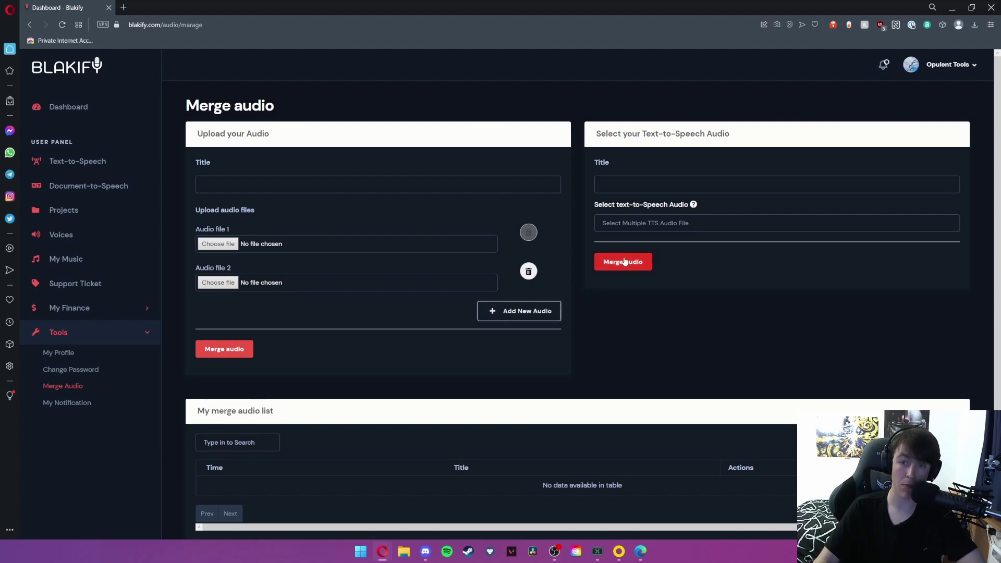
scroll(599, 266, "down", 2)
Step: Open the My Notification page and examine the table's time, subject and view columns
left_click(67, 402)
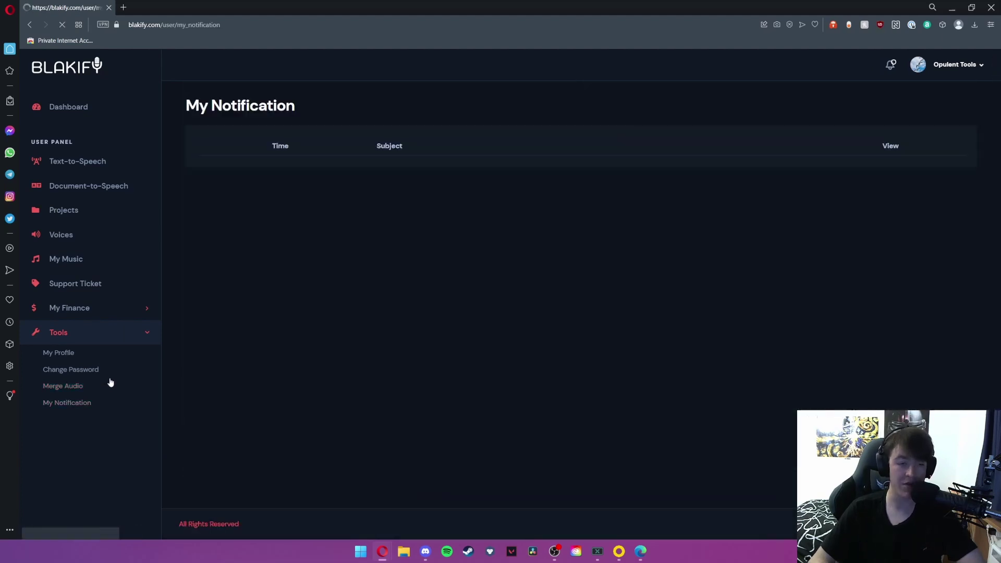
left_click_drag(226, 170, 940, 167)
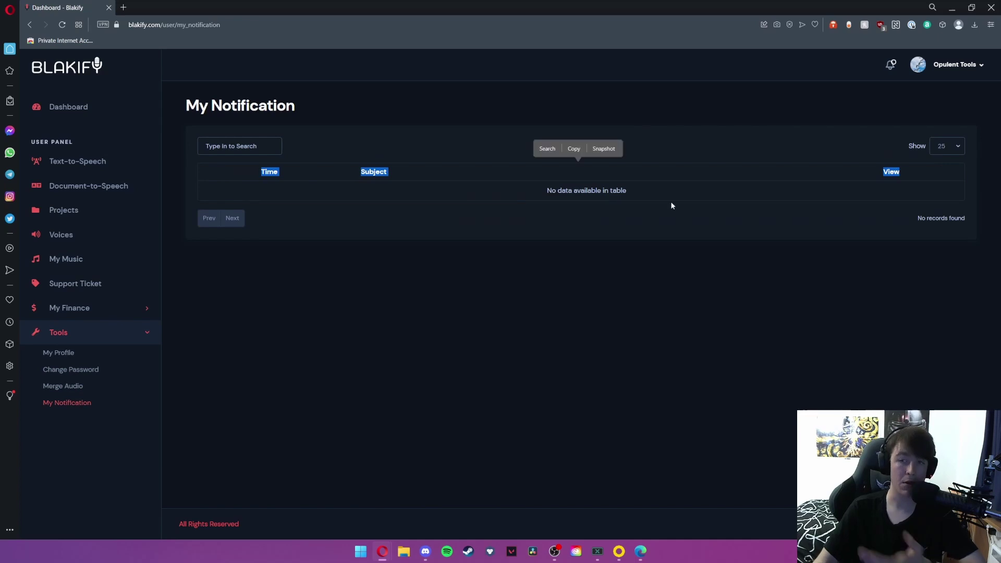
left_click(671, 205)
Step: Check the options in the account menu and the notification bell's list, closing each again
left_click(956, 64)
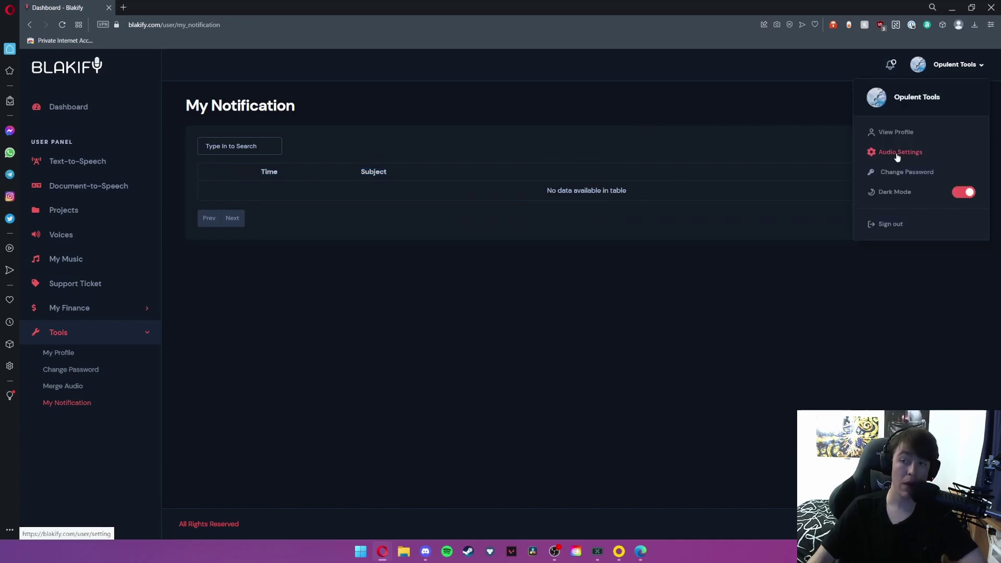
left_click(817, 111)
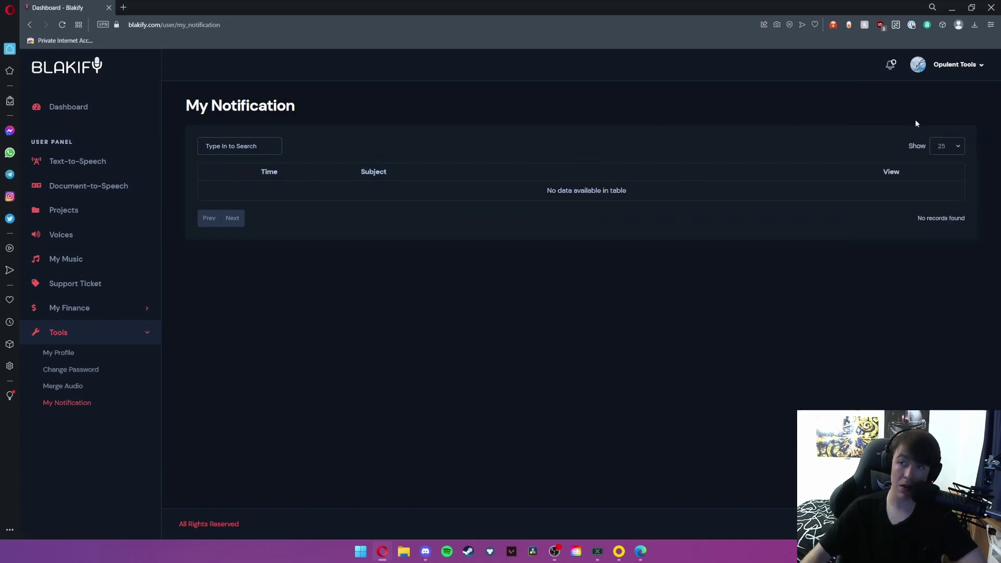
left_click(890, 65)
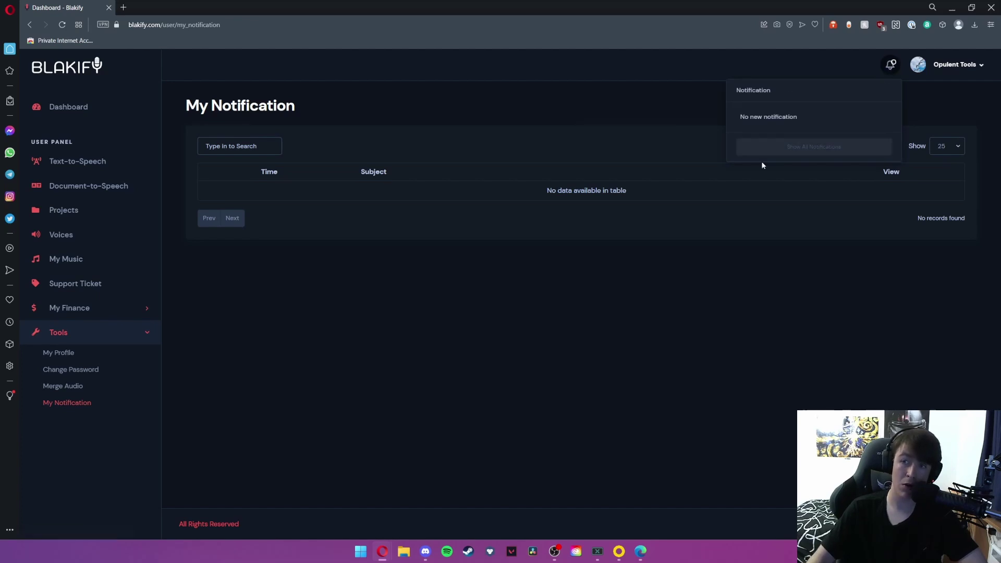
left_click(688, 127)
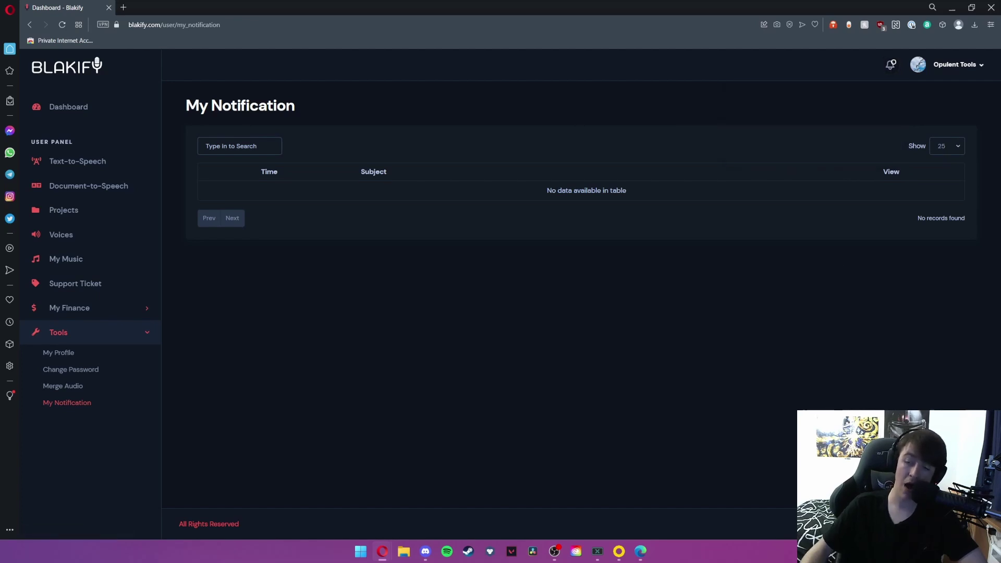
Step: View the support chat's help center search and New Conversation option
left_click_drag(858, 276, 944, 282)
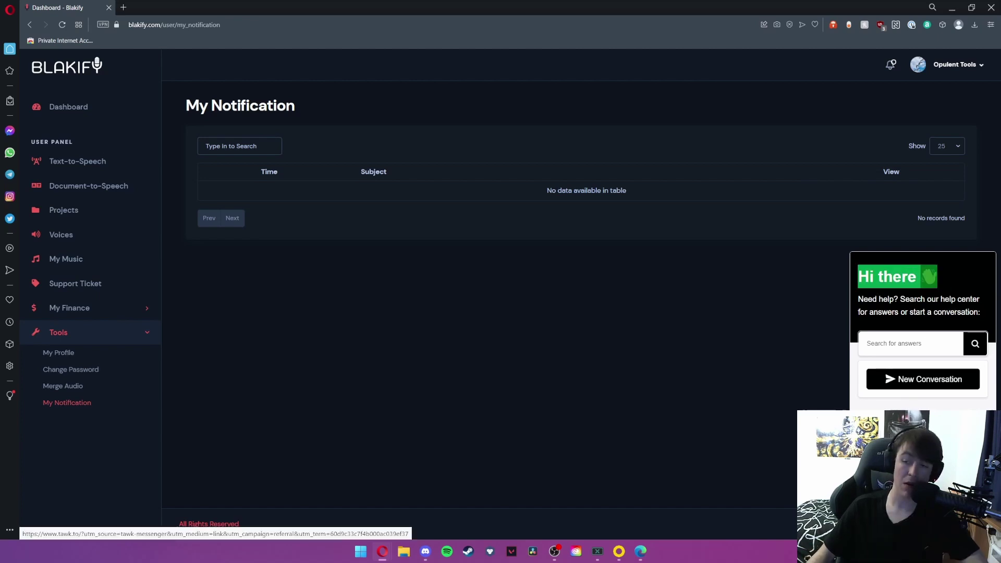
left_click(884, 343)
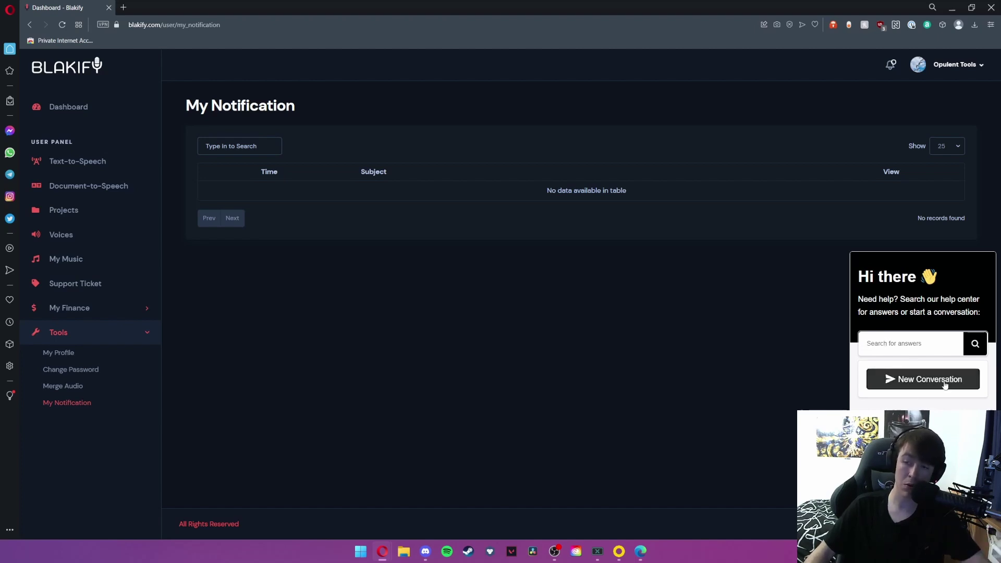
Step: Examine the format, sample rate and auto save options in Audio Settings, and return to the Dashboard
left_click(957, 64)
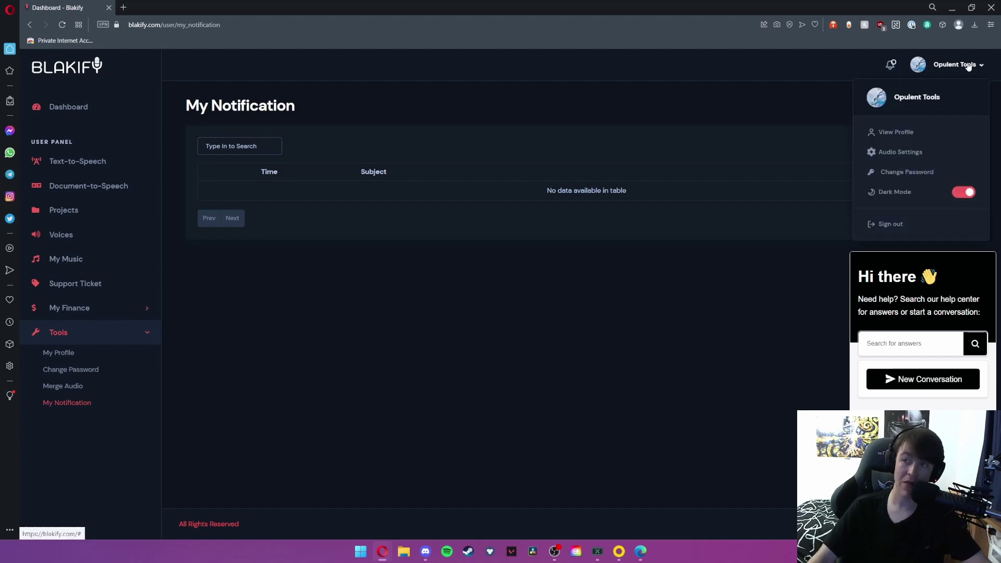
left_click(896, 152)
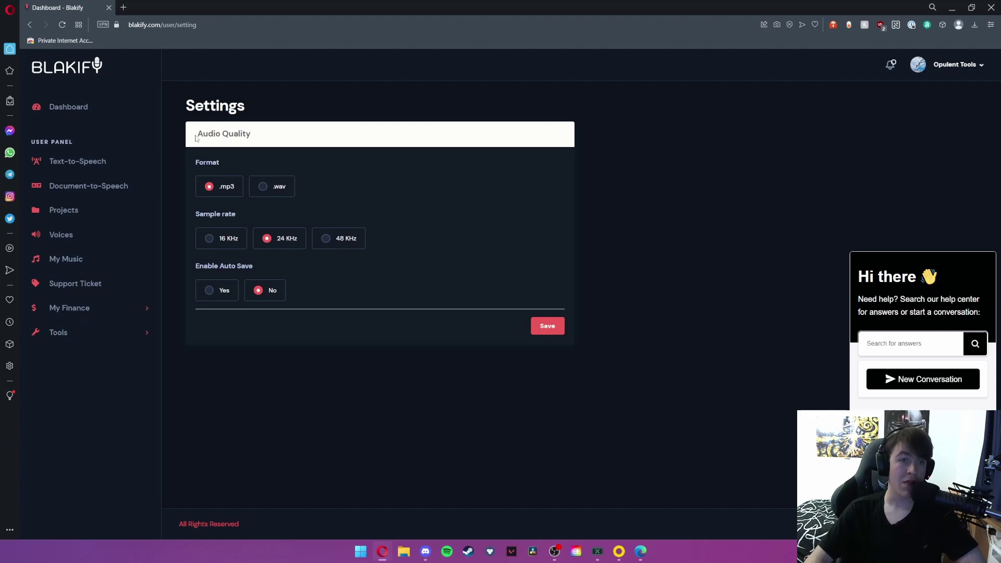
left_click_drag(196, 139, 261, 138)
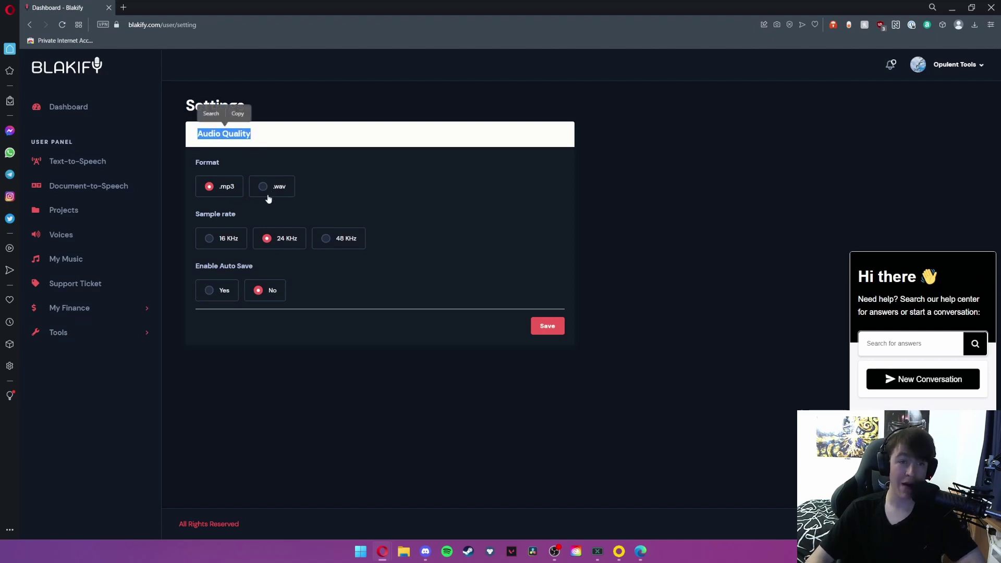
left_click_drag(195, 216, 254, 215)
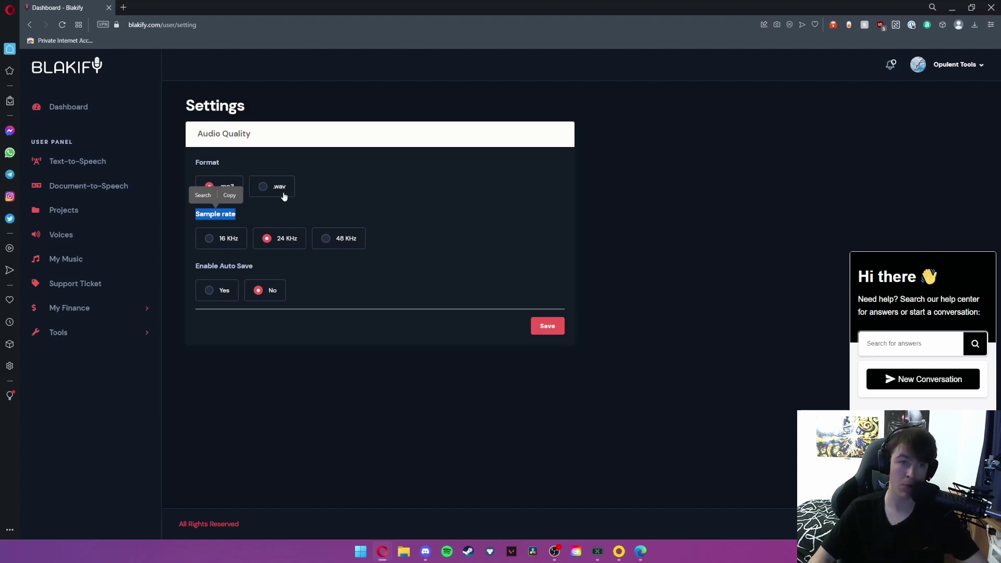
left_click_drag(195, 266, 267, 266)
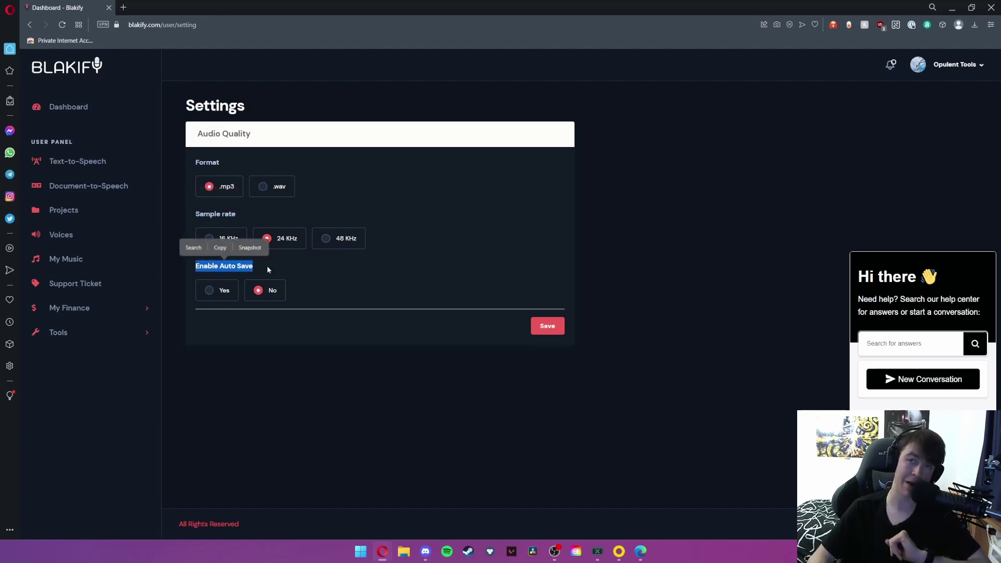
left_click(105, 110)
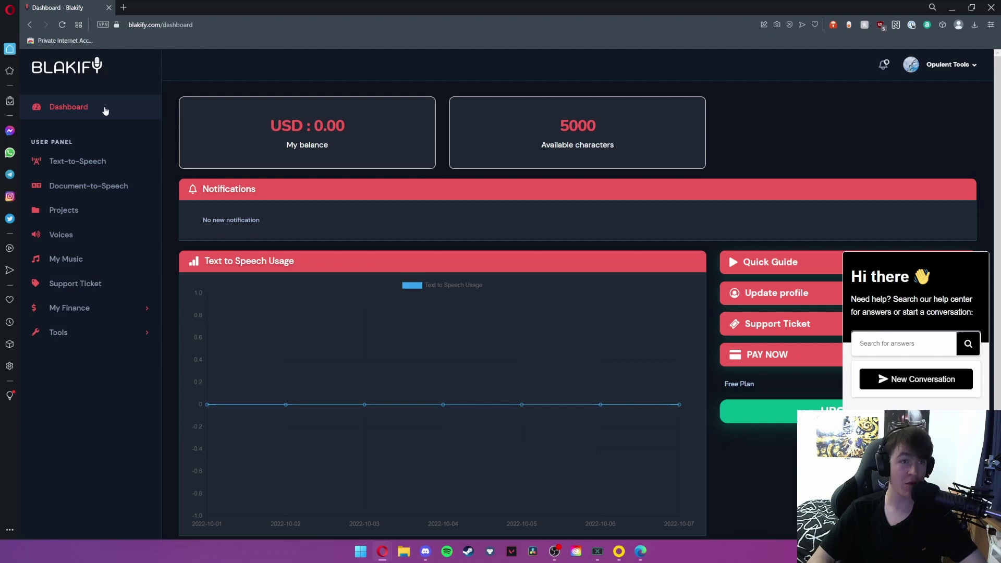